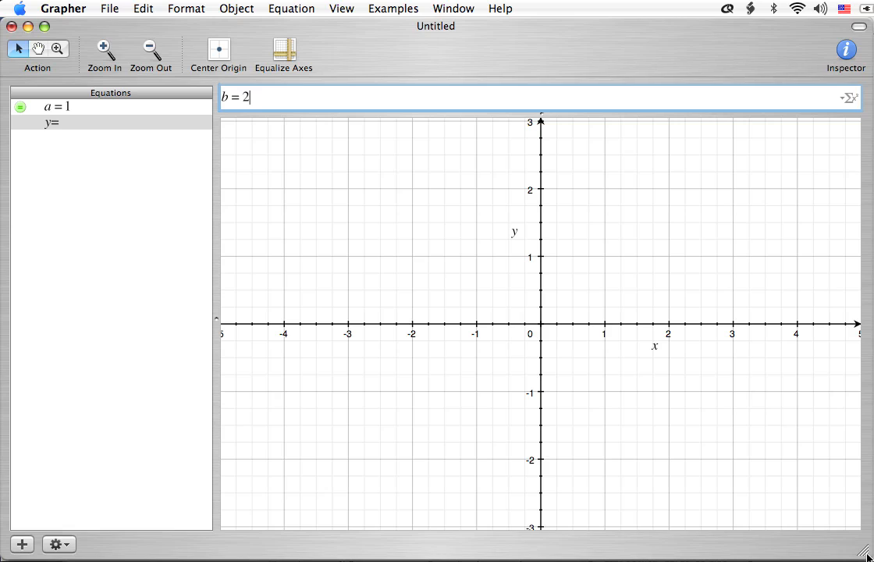
# Enter the b = 2 definition and add a new parameter definition h = 0.
pyautogui.press('Return')
pyautogui.press('alt+super+n')
pyautogui.press('BackSpace')
pyautogui.press('BackSpace')
pyautogui.write('k')
pyautogui.press('BackSpace')
pyautogui.press('BackSpace')
pyautogui.write('h')
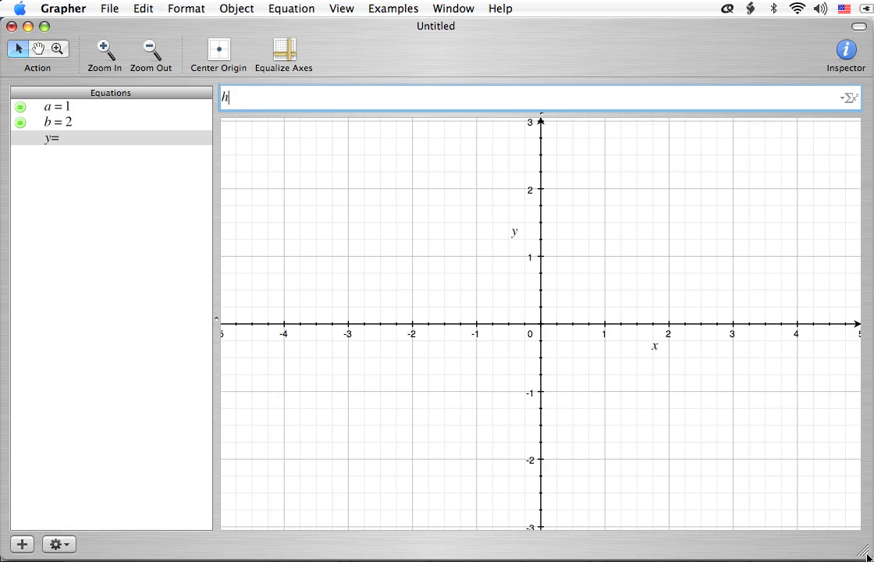
pyautogui.write(' = 0')
# Add a new parameter definition k = 0 to the equation list.
pyautogui.press('alt+super+n')
pyautogui.press('BackSpace')
pyautogui.press('BackSpace')
pyautogui.write('k = 0')
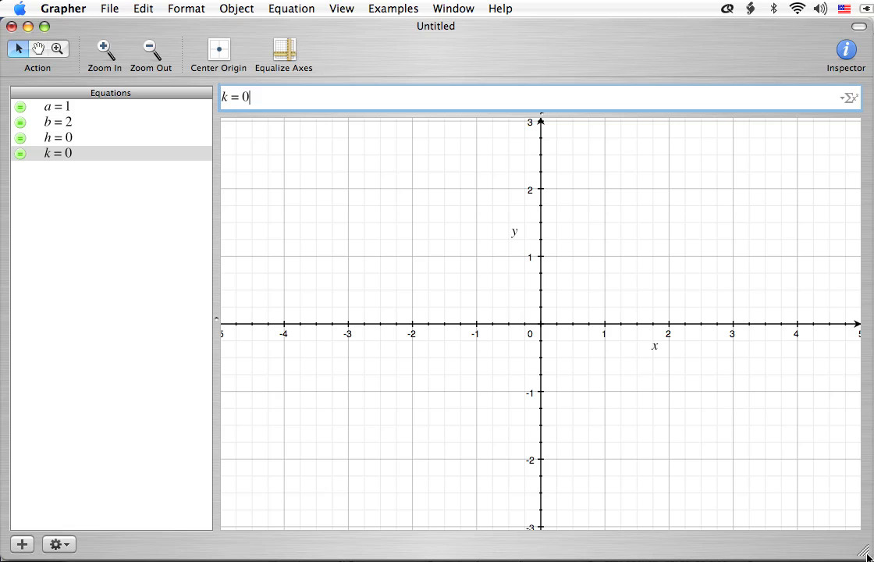
# Add and plot the equation y = a b^(x - h) + k.
pyautogui.press('alt+super+n')
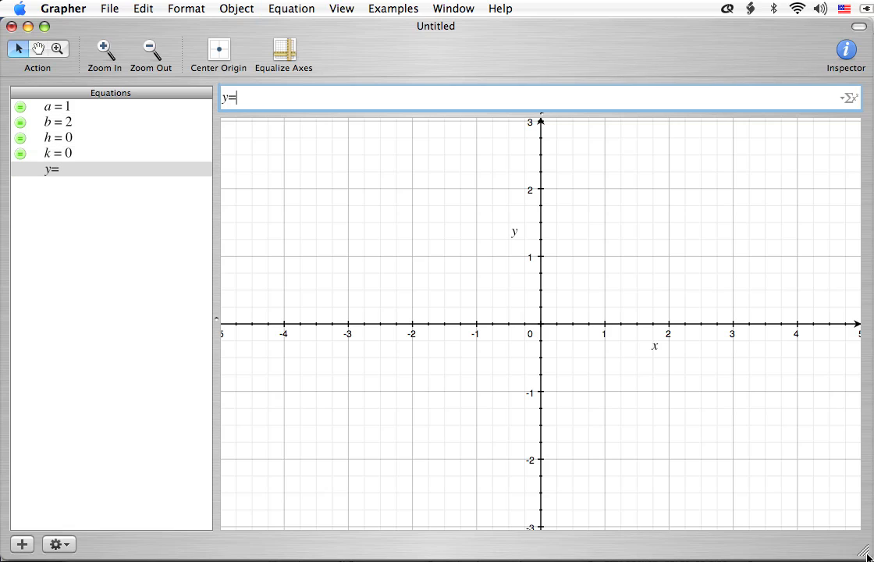
pyautogui.write('a b^x - h + k')
pyautogui.press('Return')
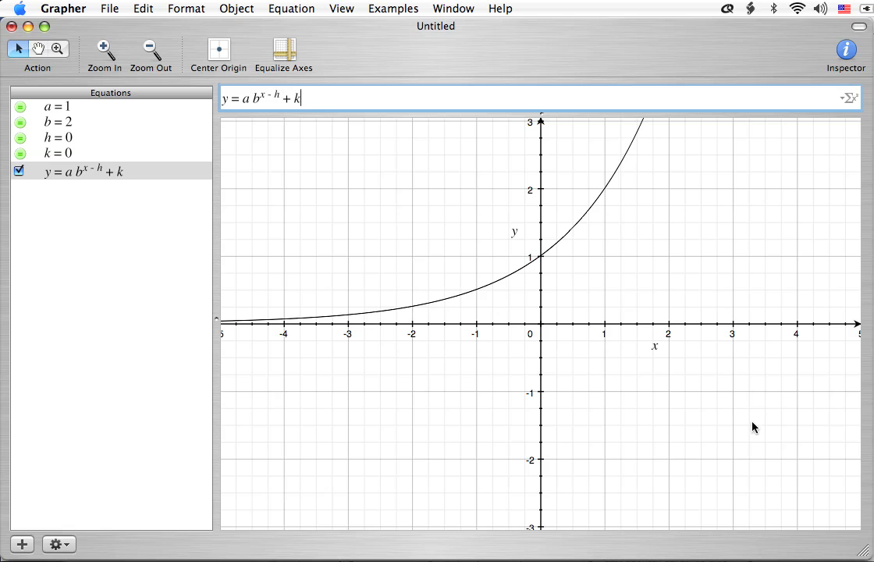
# Add the equation y = a b^x and hide the curve of y = a b^(x - h) + k.
pyautogui.click(38, 48)
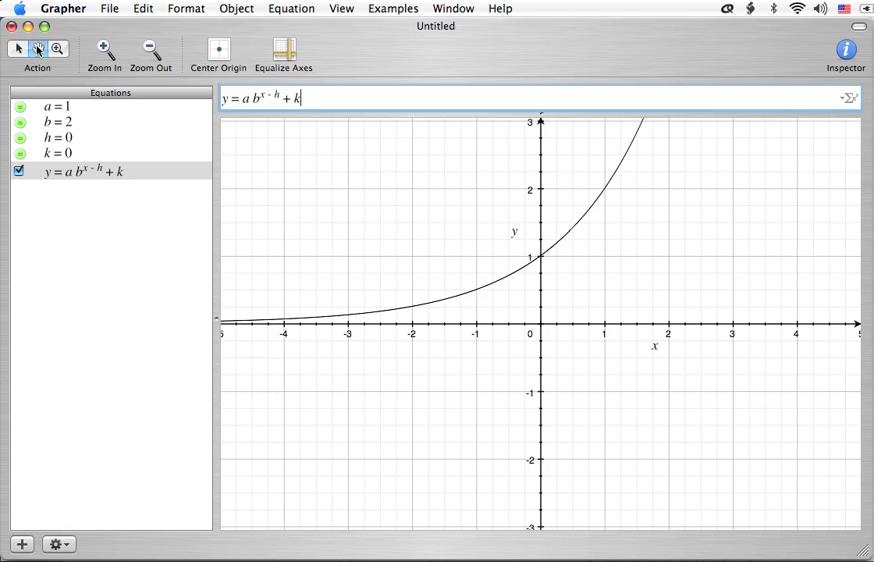
pyautogui.moveTo(541, 322); pyautogui.dragTo(545, 427)
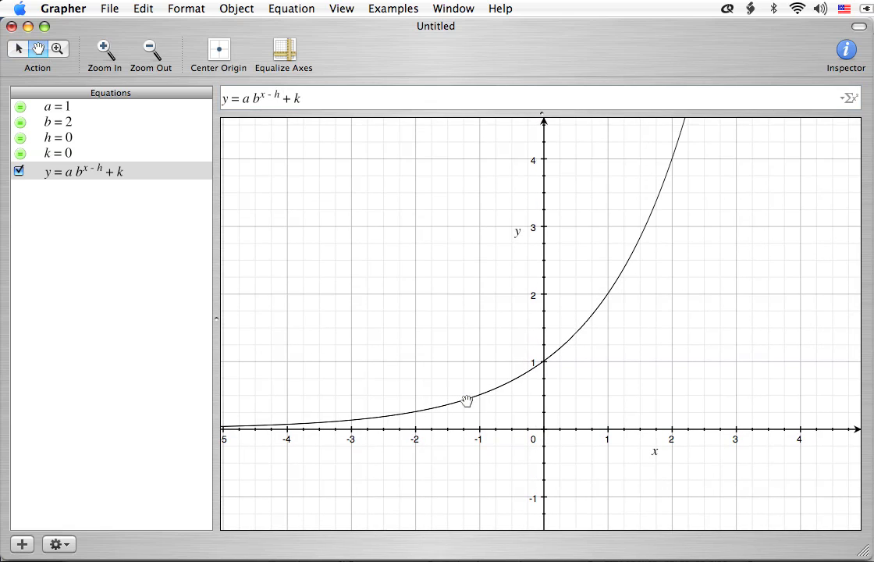
pyautogui.click(68, 293)
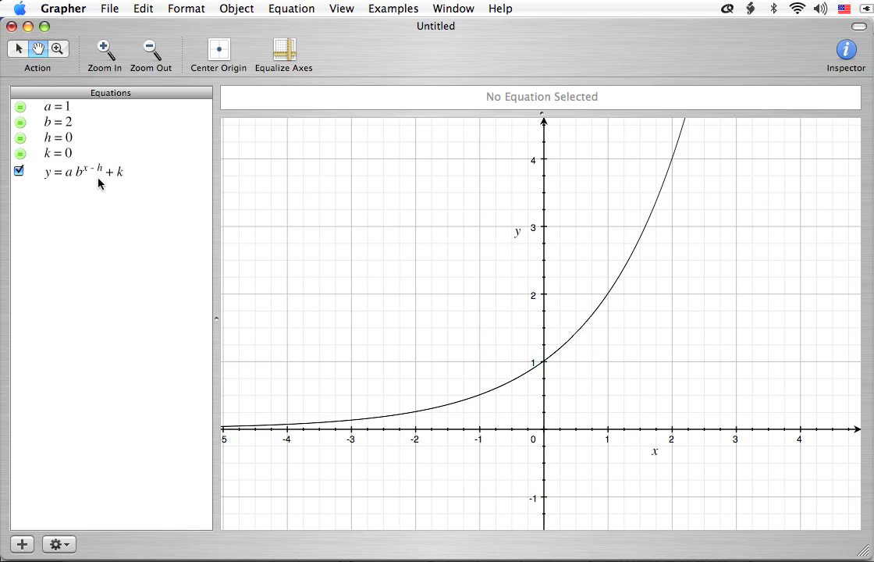
pyautogui.press('alt+super+n')
pyautogui.press('BackSpace')
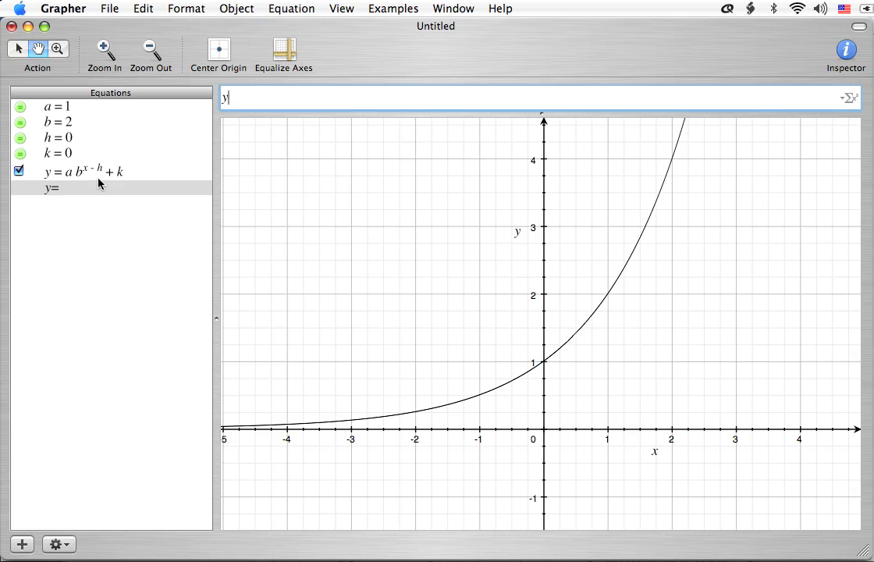
pyautogui.write('= a b^x')
pyautogui.press('Return')
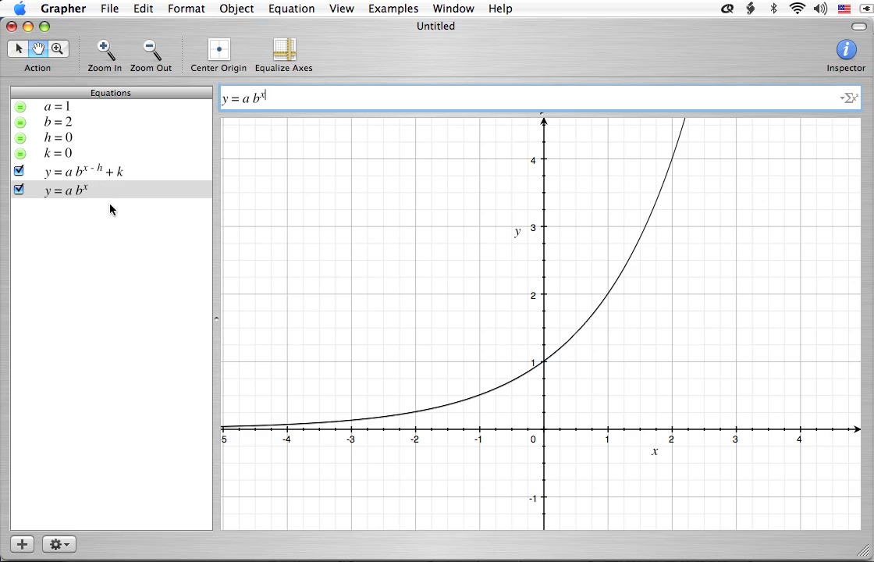
pyautogui.click(18, 171)
pyautogui.click(54, 233)
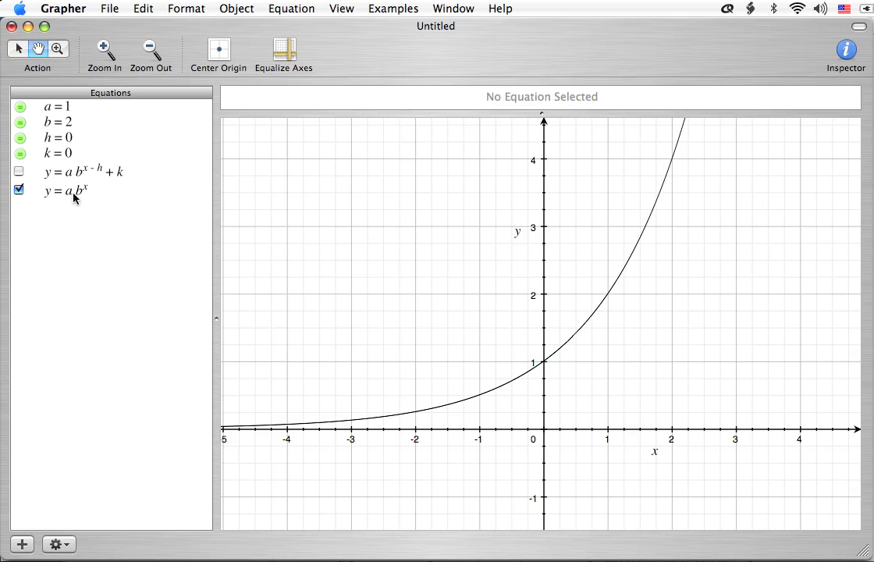
# Turn b into an animated parameter and enlarge the area above the graph to show its full slider.
pyautogui.click(72, 125)
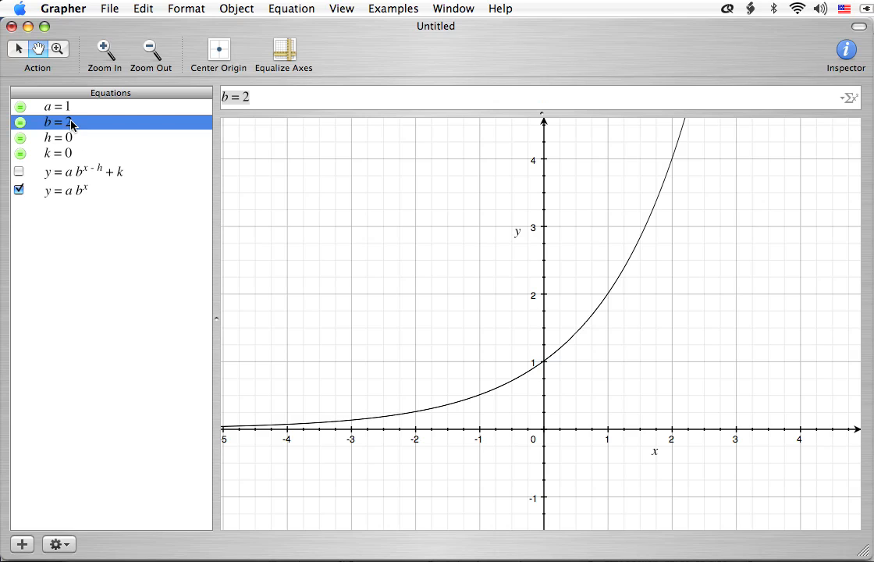
pyautogui.click(286, 9)
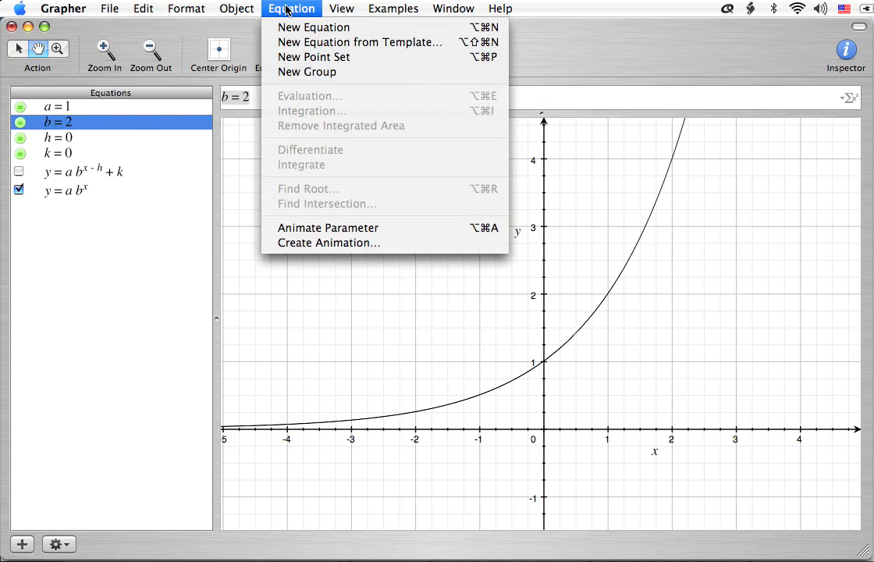
pyautogui.click(328, 228)
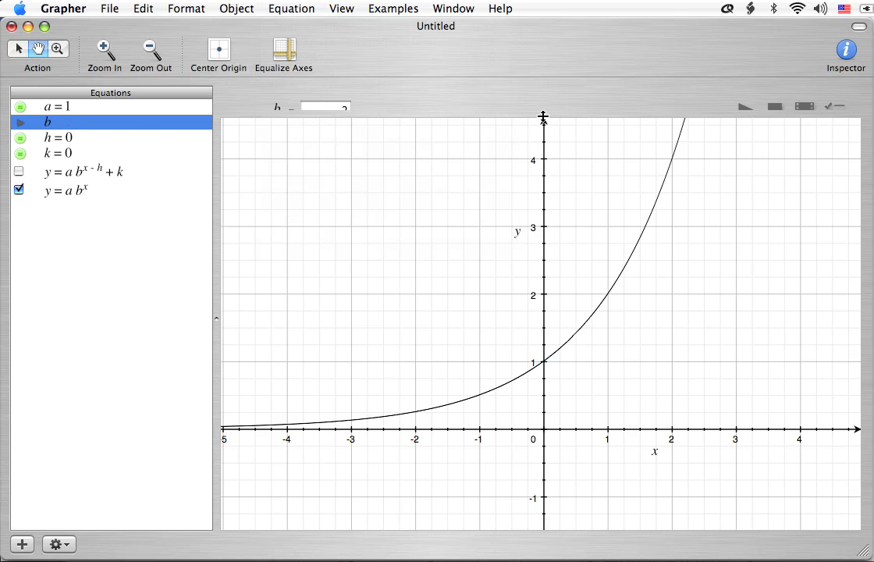
pyautogui.moveTo(542, 115); pyautogui.dragTo(542, 158)
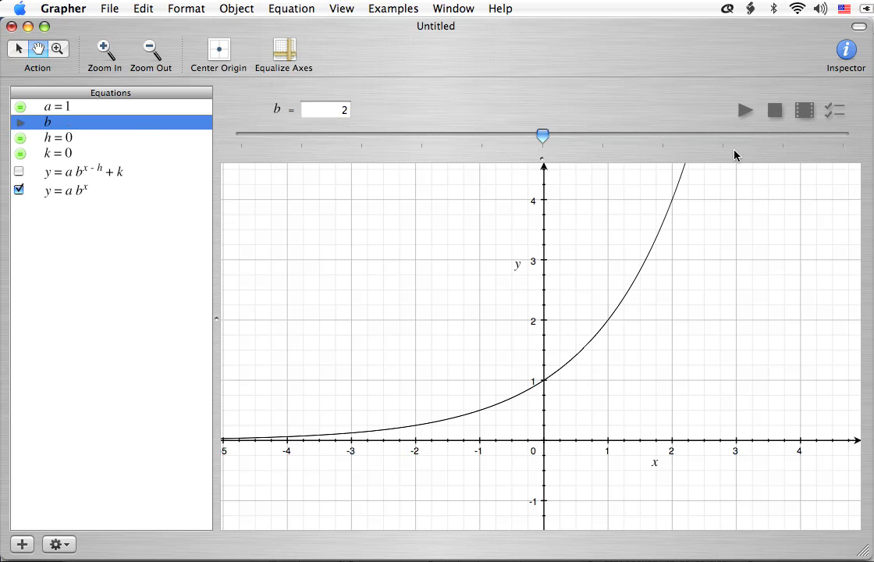
# Set b's animation range from 0 to 4 with 41 steps, and play and stop the animation.
pyautogui.click(833, 114)
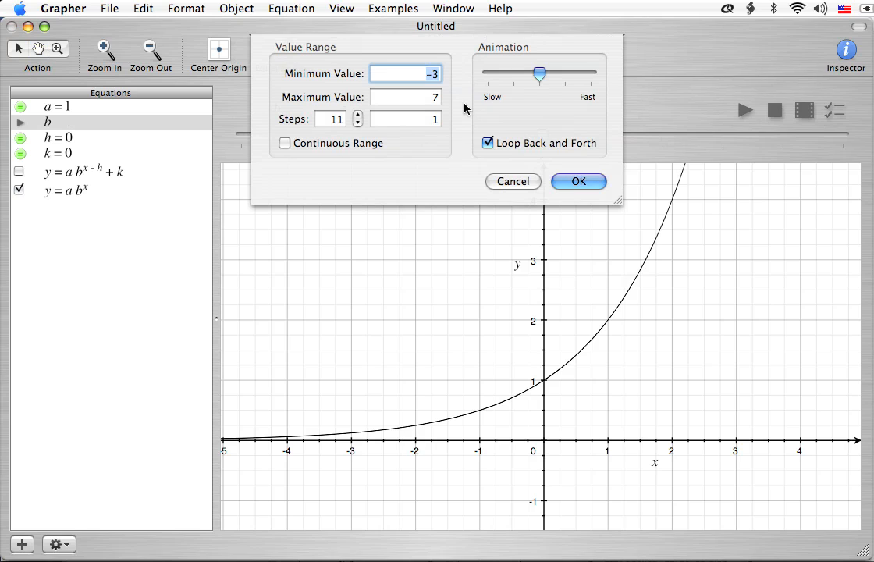
pyautogui.write('0')
pyautogui.press('Tab')
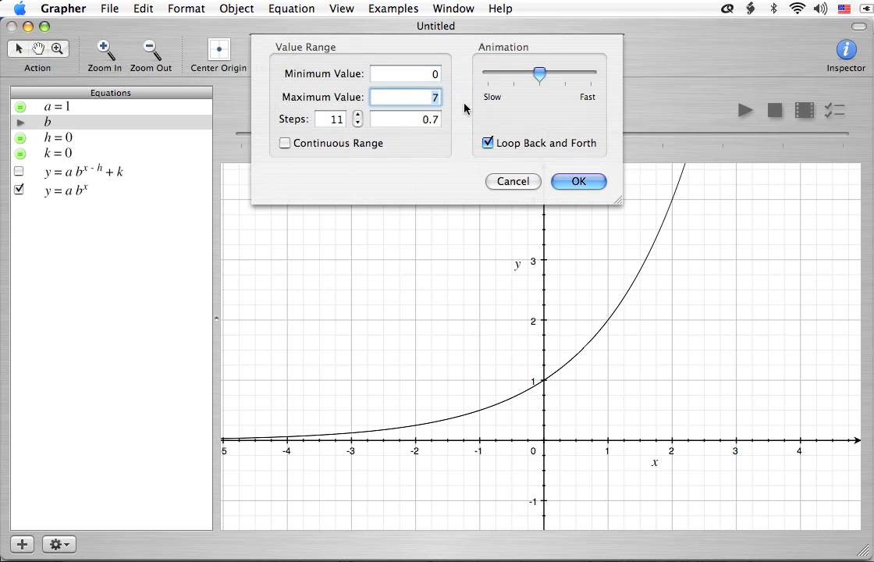
pyautogui.write('4')
pyautogui.click(335, 118)
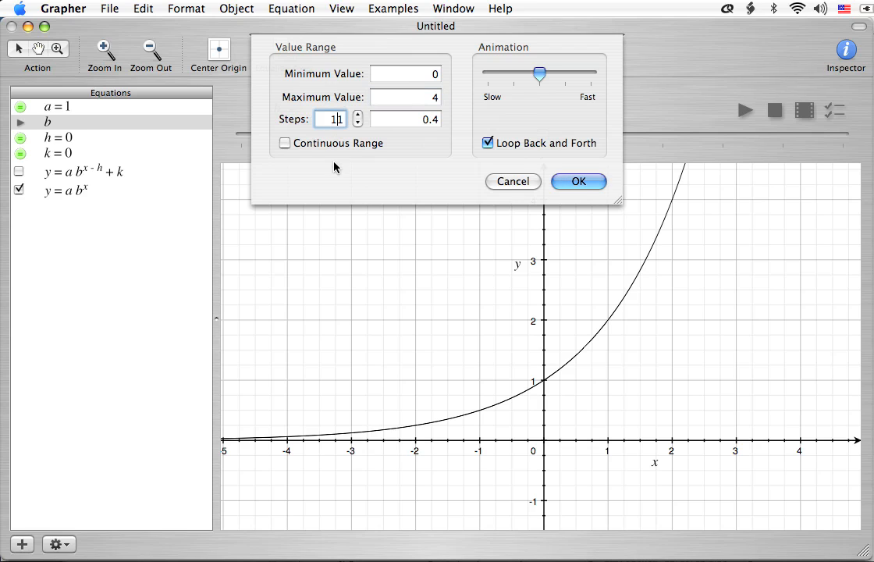
pyautogui.press('BackSpace')
pyautogui.write('4')
pyautogui.click(577, 184)
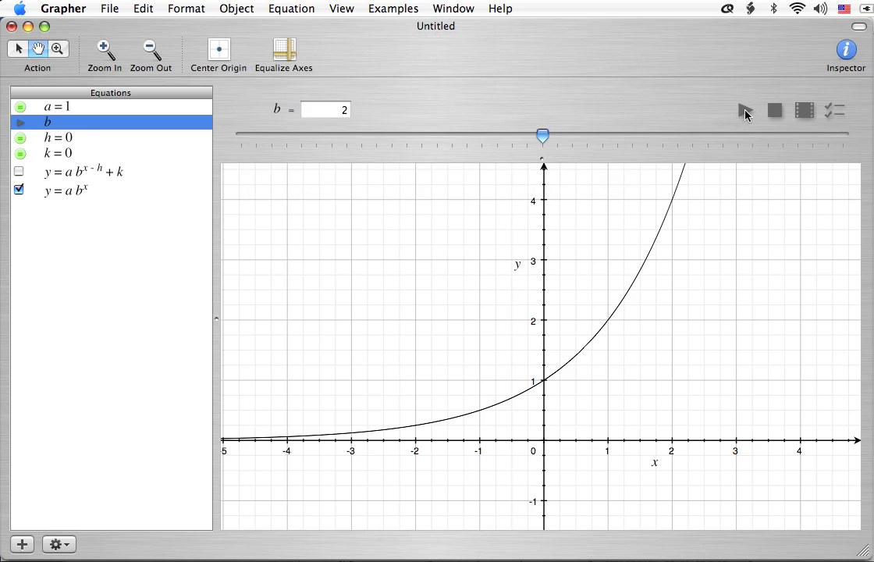
pyautogui.click(744, 112)
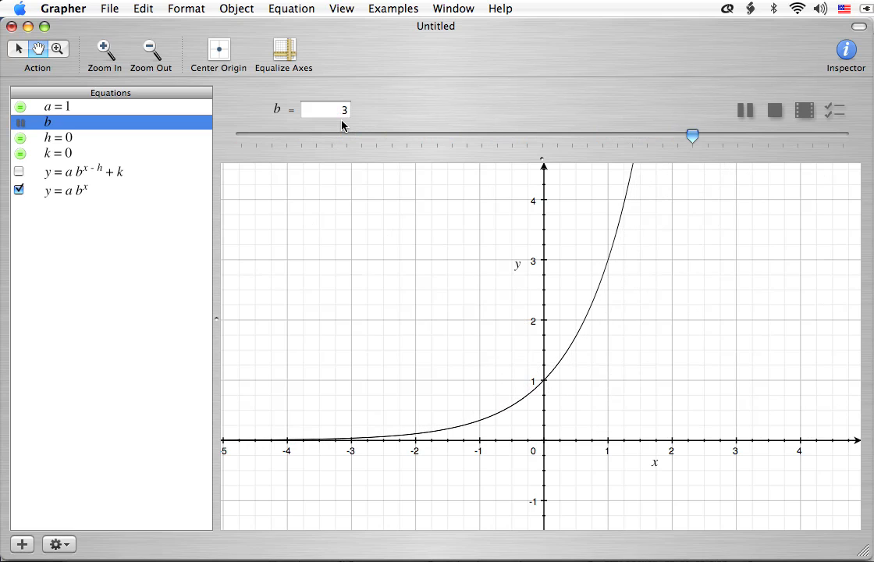
pyautogui.click(772, 111)
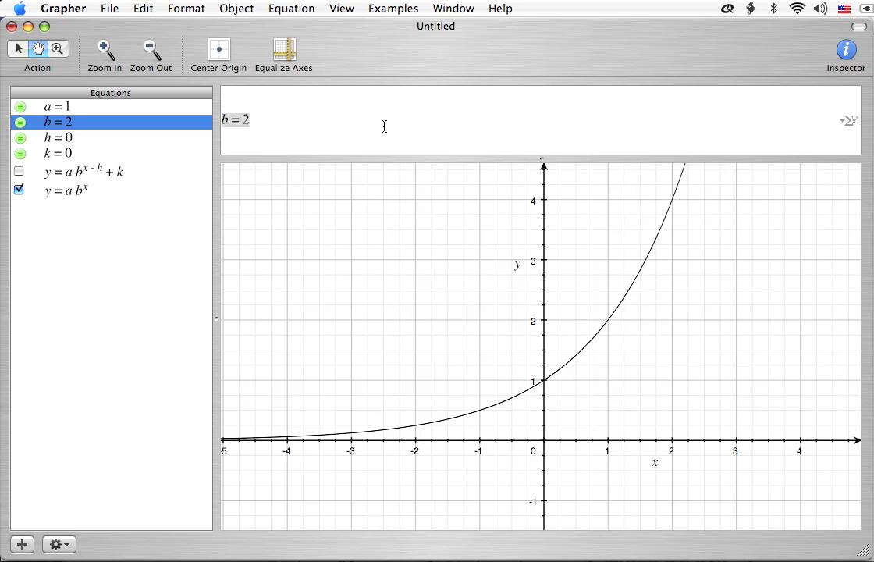
# Add a new parameter definition d = 1 below the y = a b^x equation.
pyautogui.doubleClick(130, 209)
pyautogui.press('BackSpace')
pyautogui.press('BackSpace')
pyautogui.write('d')
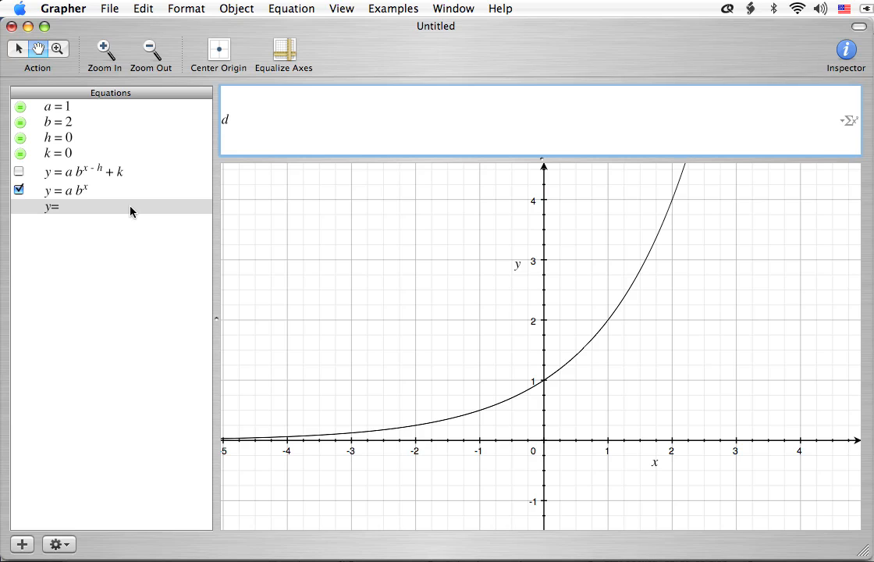
pyautogui.write(' = 10')
pyautogui.press('BackSpace')
pyautogui.press('Return')
# Redefine the parameter b as 10^d.
pyautogui.click(70, 123)
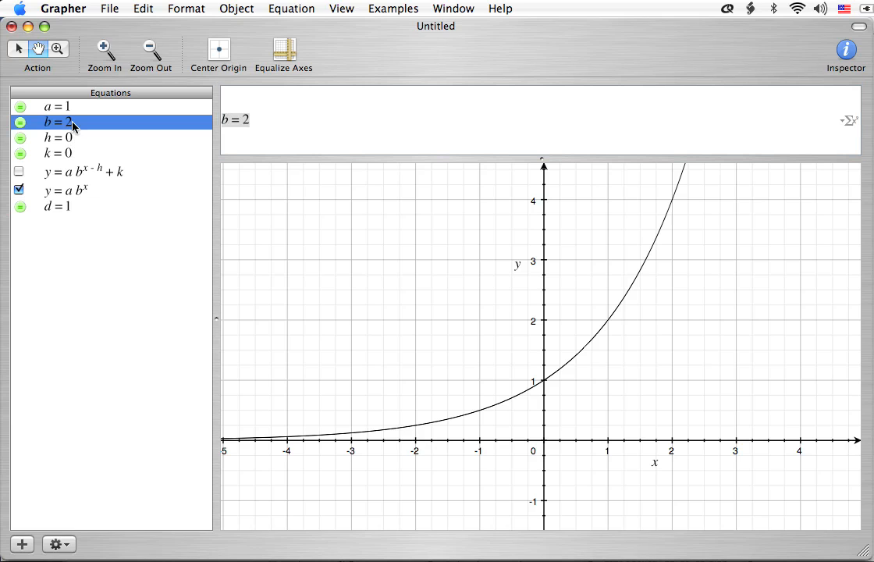
pyautogui.click(295, 118)
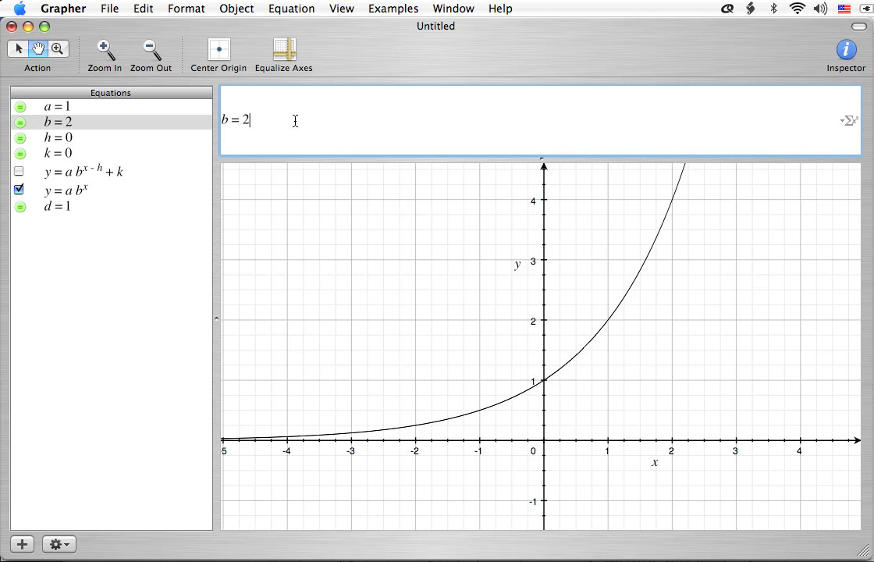
pyautogui.press('BackSpace')
pyautogui.write('10^d')
pyautogui.press('Return')
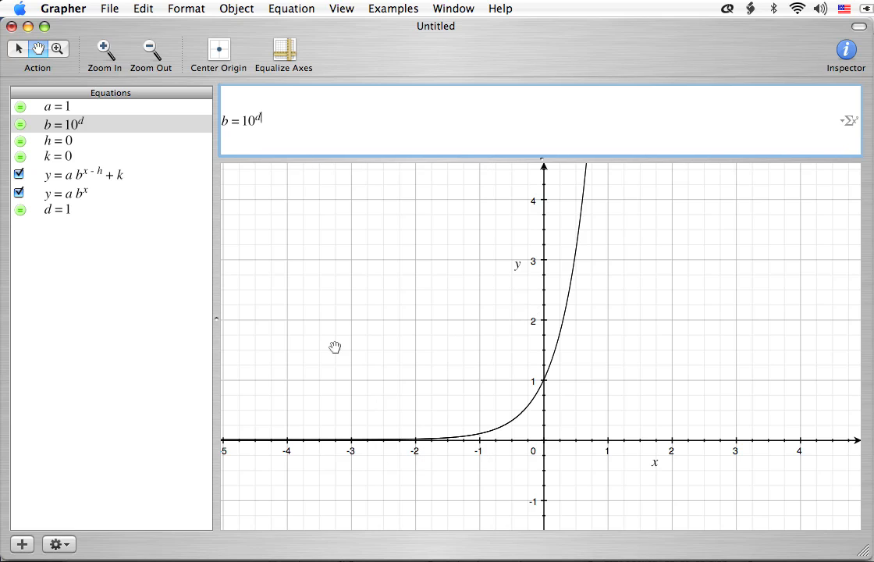
# Try to add an entry with the fractions 10^-2/1 = 1/10^2 = 1/100 to the equation list.
pyautogui.click(69, 211)
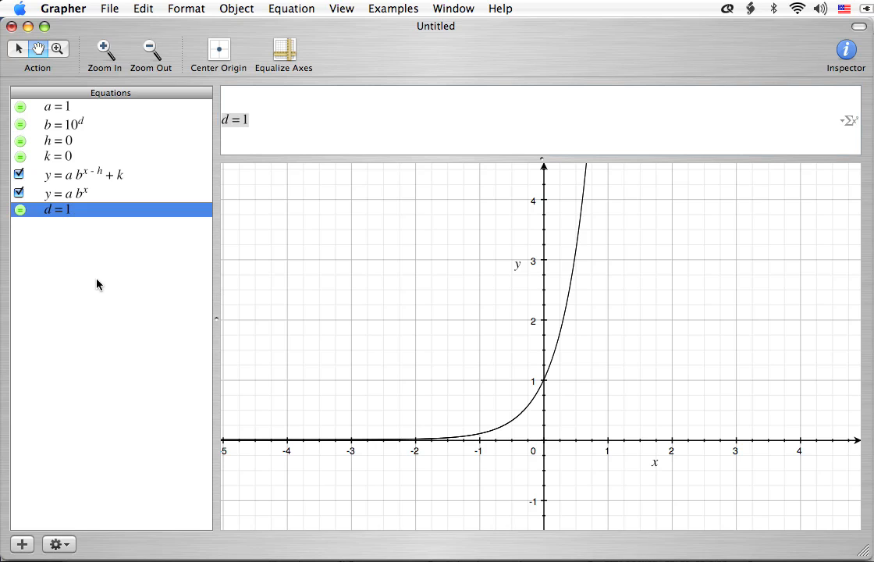
pyautogui.doubleClick(90, 235)
pyautogui.press('BackSpace')
pyautogui.press('BackSpace')
pyautogui.write('10^')
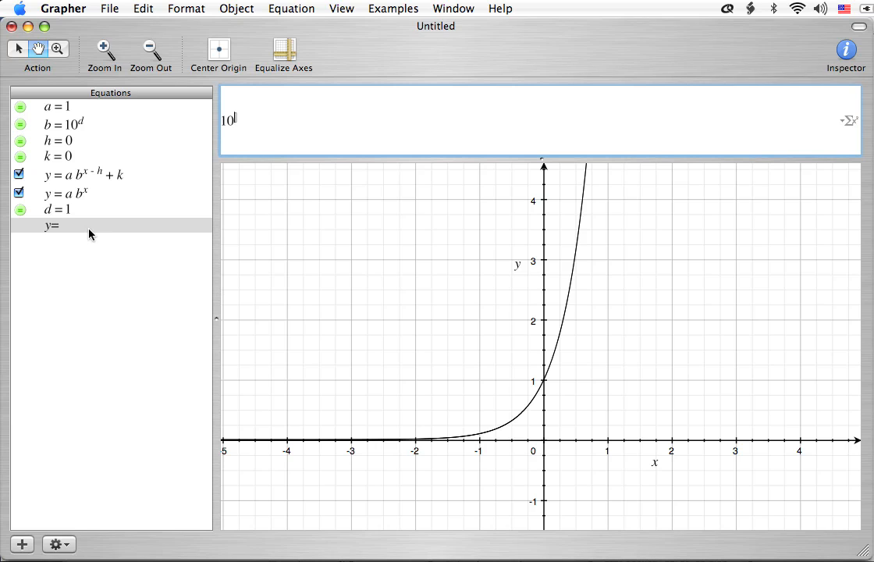
pyautogui.write('-2')
pyautogui.write('/1')
pyautogui.press('Right')
pyautogui.write('= 1/')
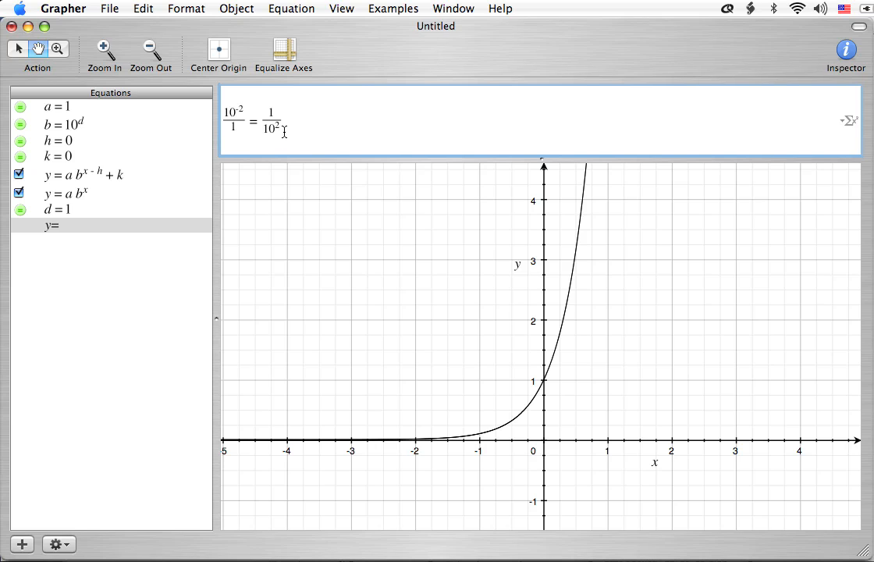
pyautogui.write('= 1/100')
pyautogui.press('Return')
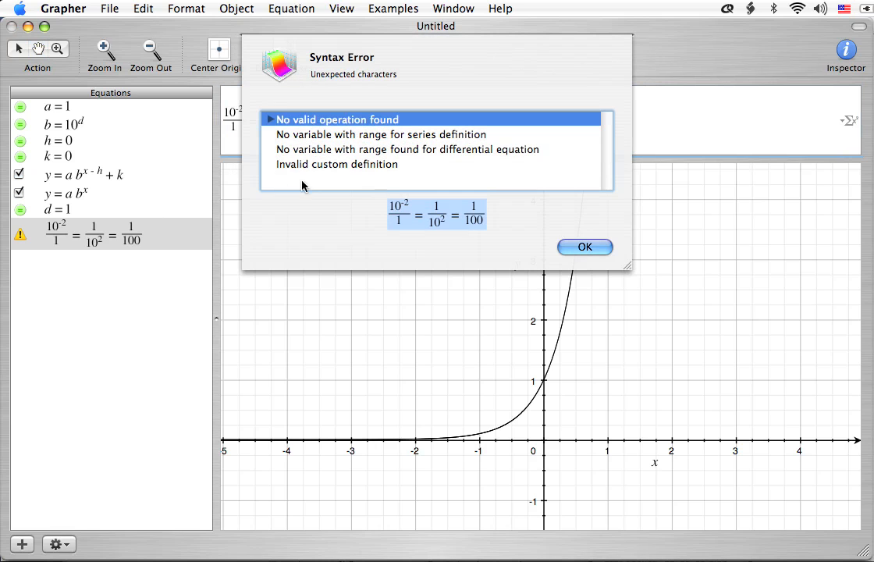
# Dismiss the syntax error and delete the fraction entry from the equation list.
pyautogui.click(590, 250)
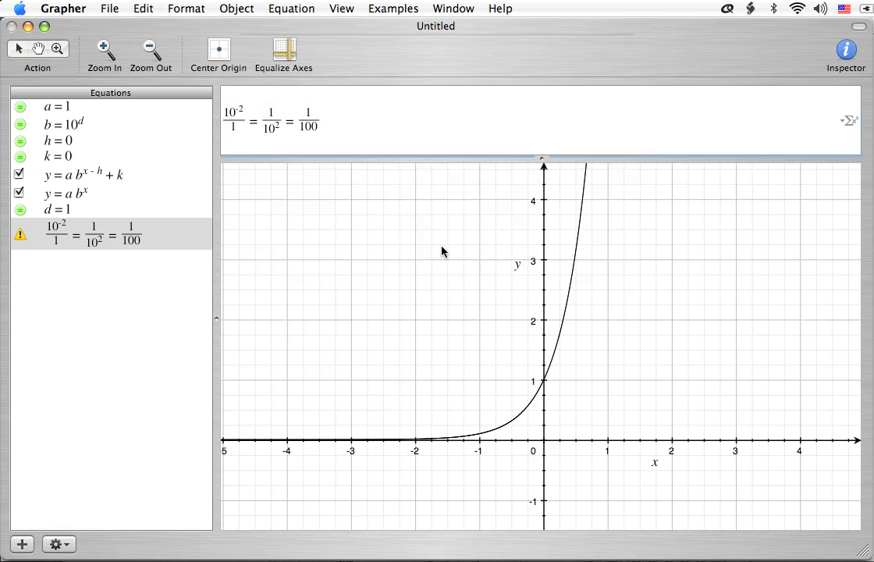
pyautogui.click(127, 234)
pyautogui.press('Delete')
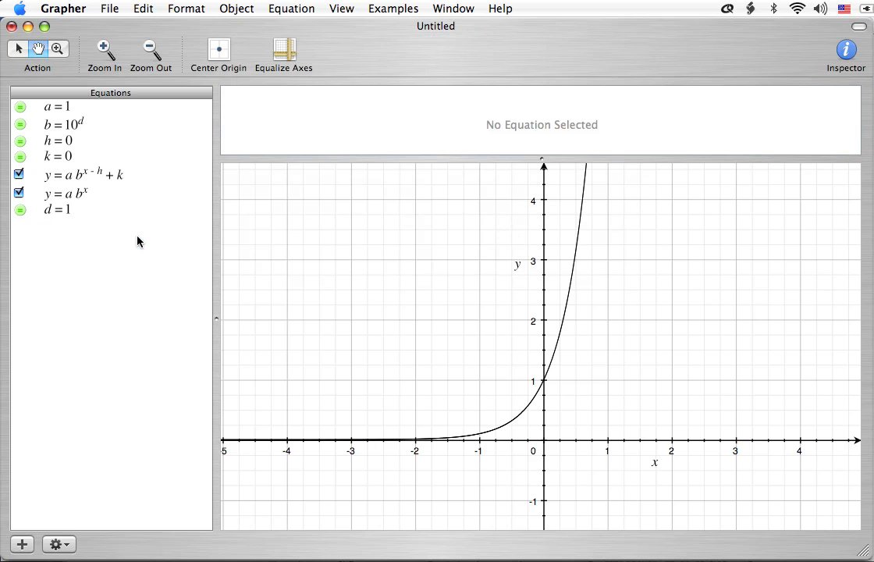
# Turn the d = 1 definition into an animated parameter.
pyautogui.click(74, 209)
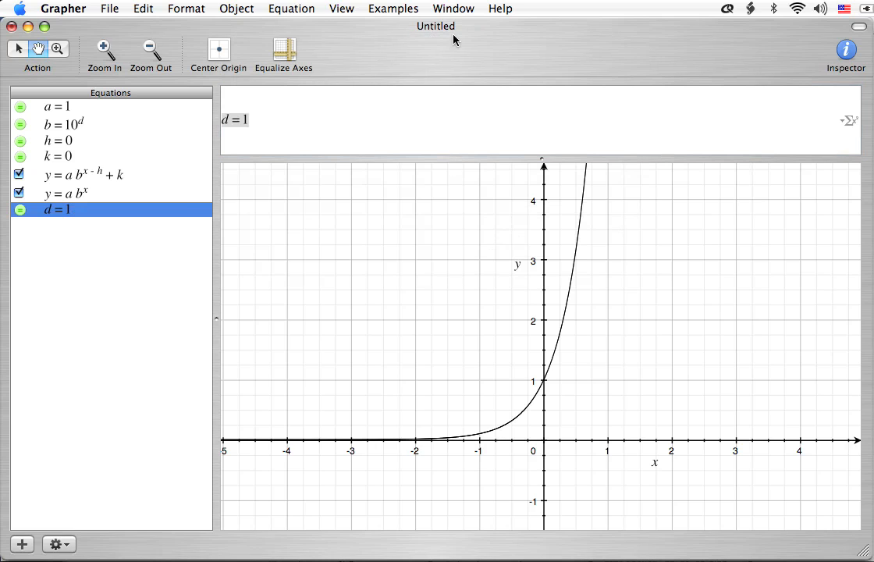
pyautogui.click(293, 8)
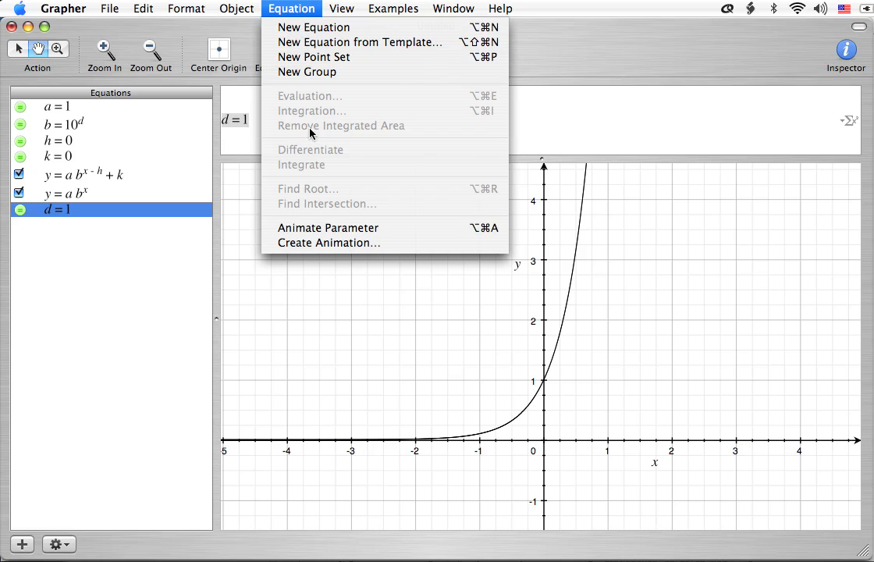
pyautogui.click(337, 229)
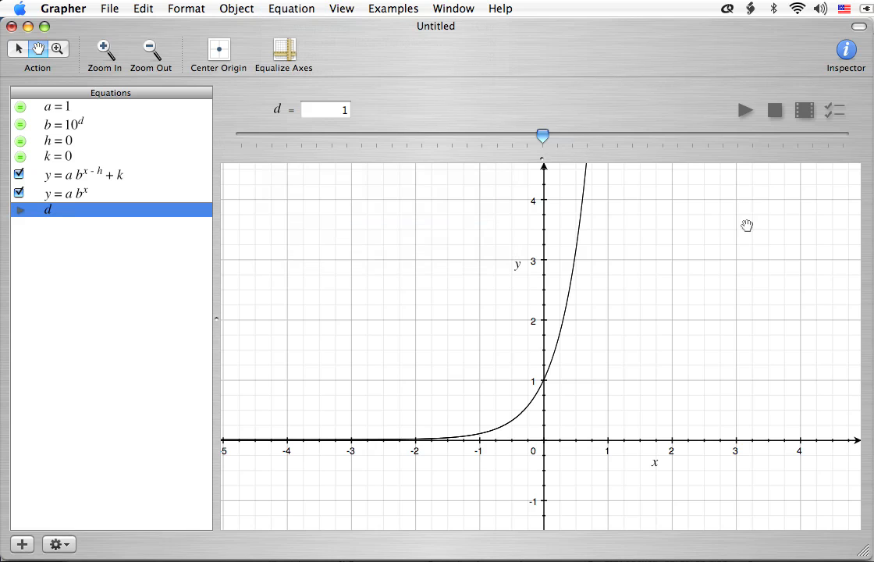
# Set the animation value range of parameter d to a minimum of -2 and a maximum of 2.
pyautogui.click(837, 114)
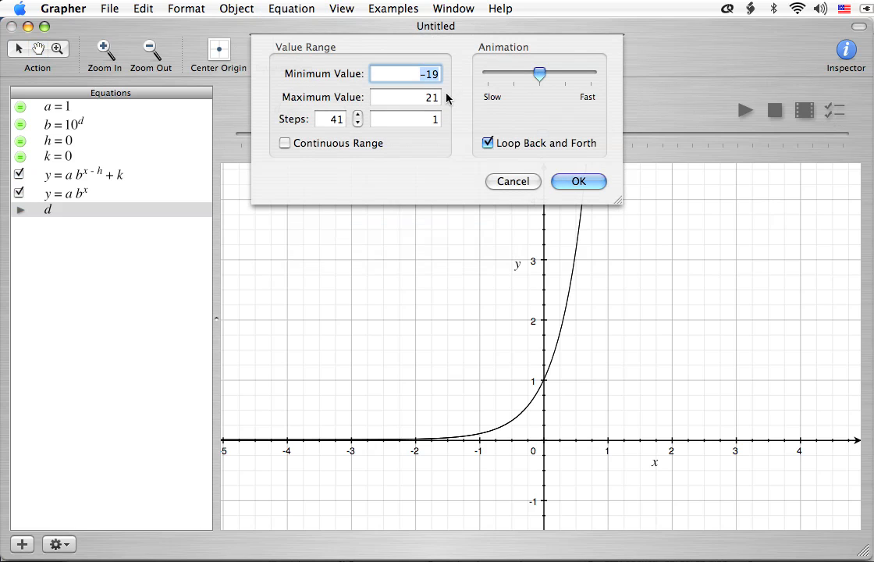
pyautogui.write('-2')
pyautogui.press('Tab')
pyautogui.write('2')
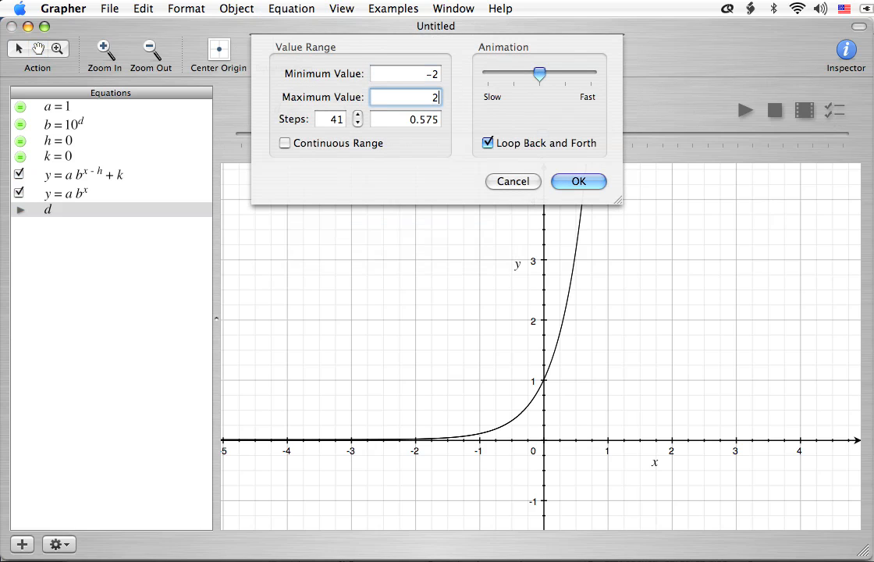
pyautogui.press('Tab')
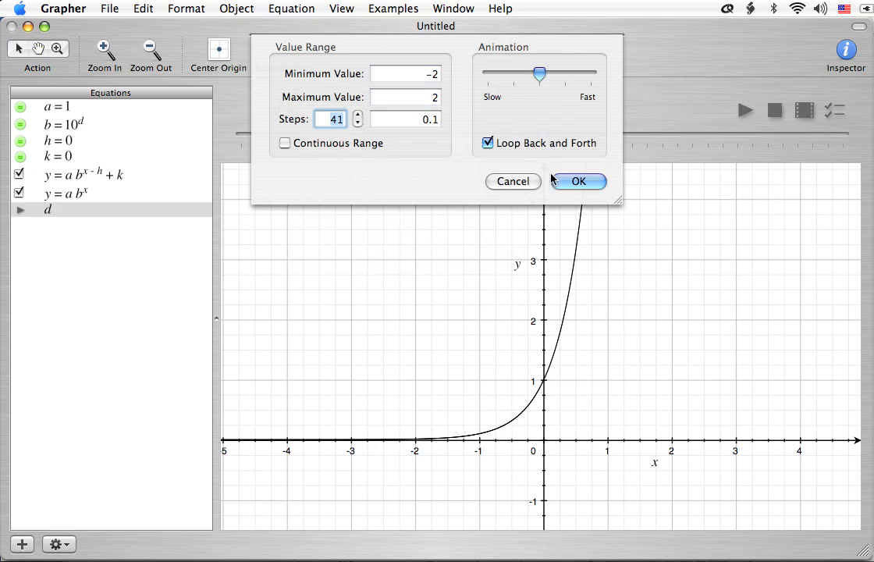
pyautogui.click(579, 182)
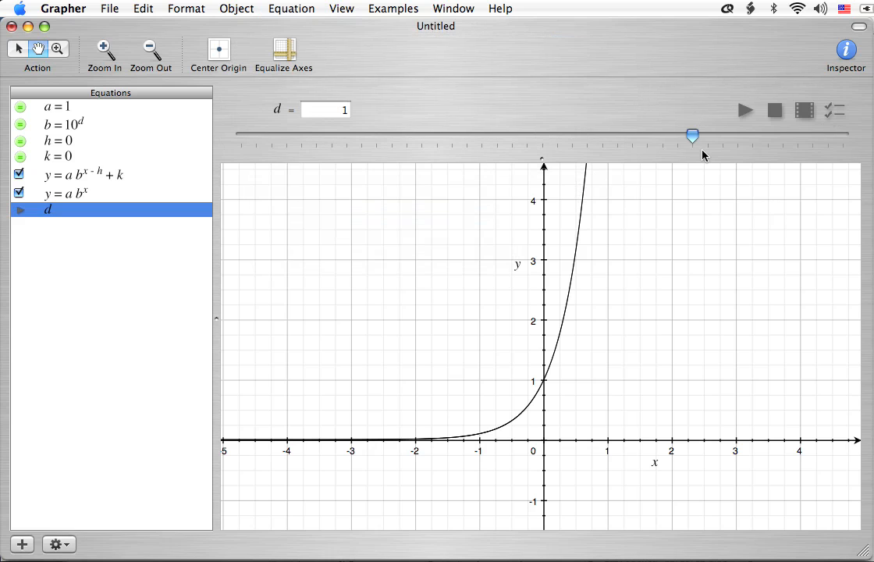
# Play the animation of d, pausing and resuming it to examine the curve, and bring d to 0.
pyautogui.click(742, 111)
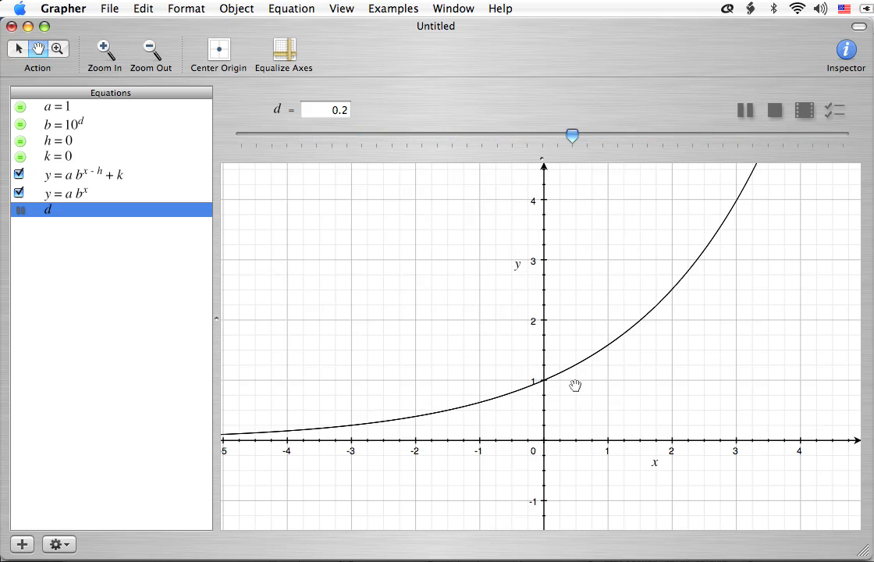
pyautogui.click(76, 198)
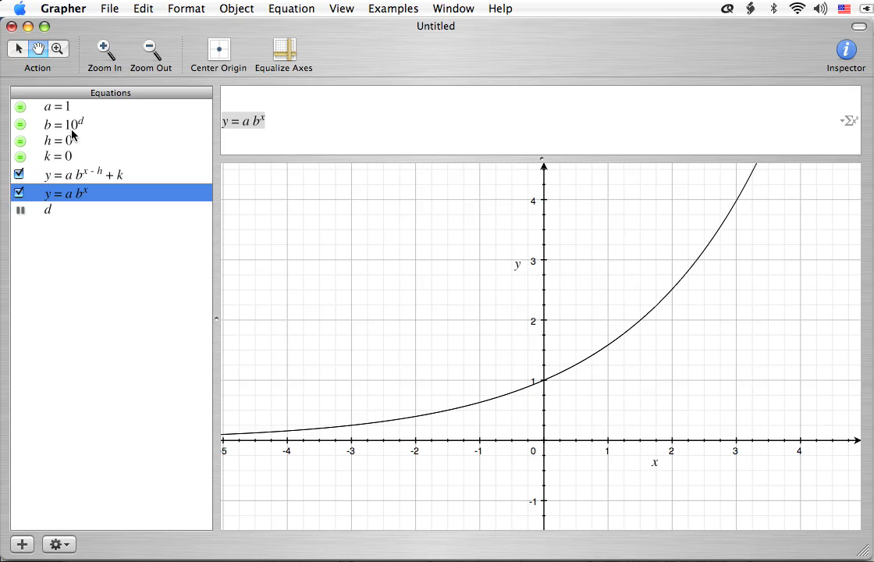
pyautogui.click(49, 210)
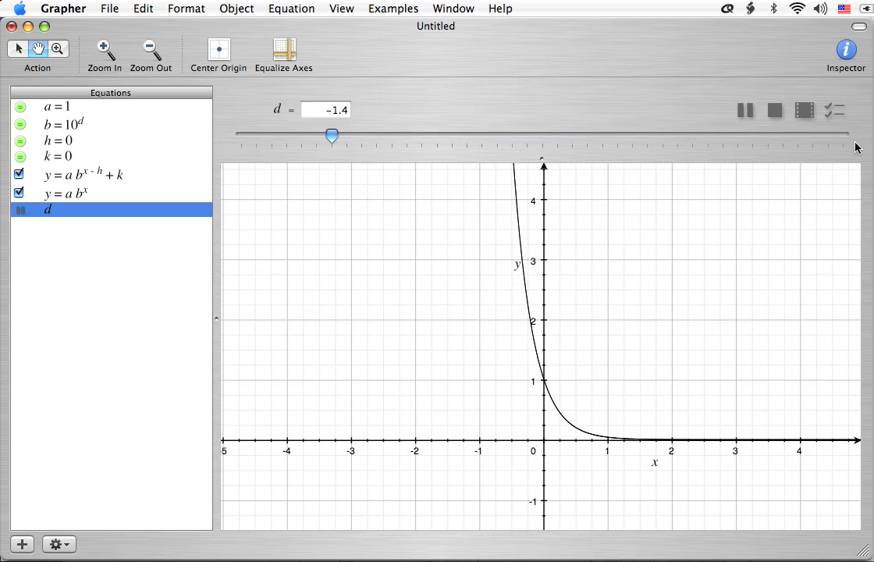
pyautogui.click(748, 111)
pyautogui.click(747, 110)
pyautogui.click(746, 111)
pyautogui.click(746, 111)
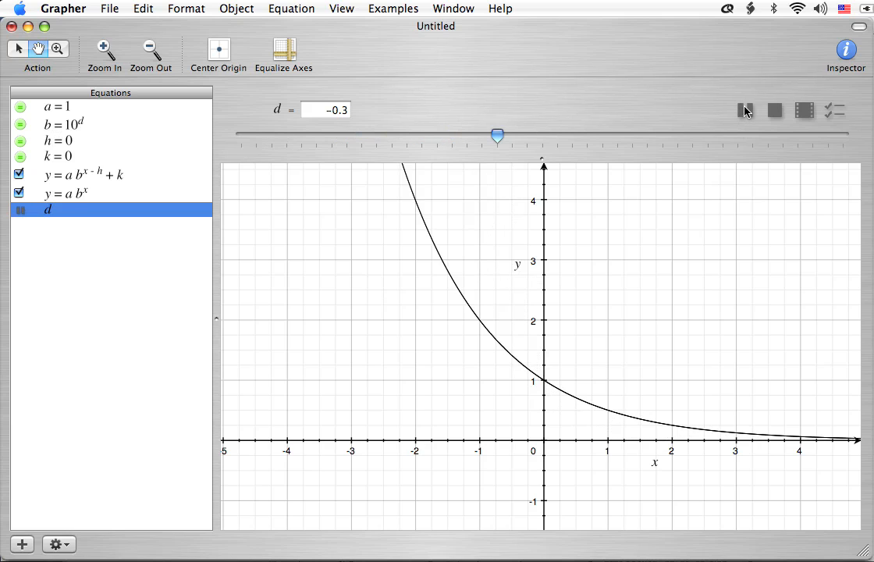
pyautogui.click(746, 111)
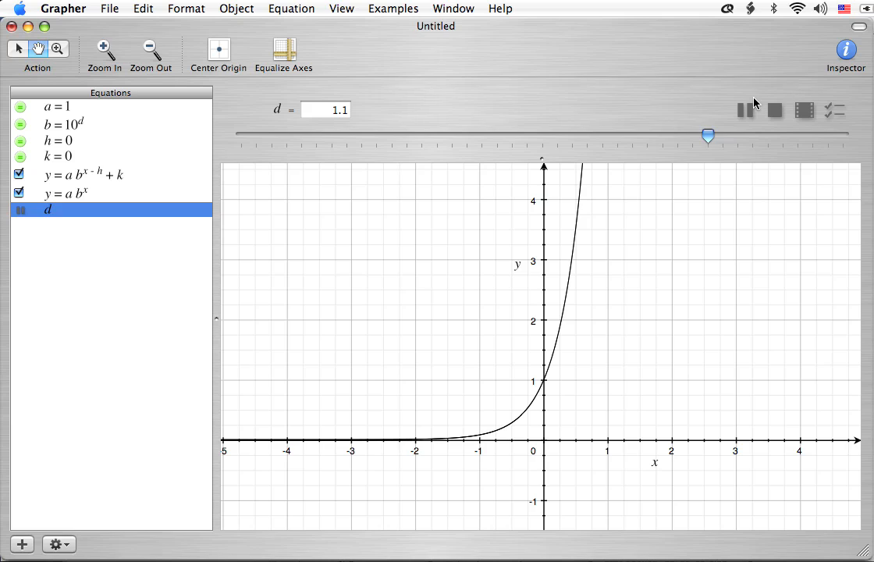
pyautogui.moveTo(741, 140); pyautogui.dragTo(544, 166)
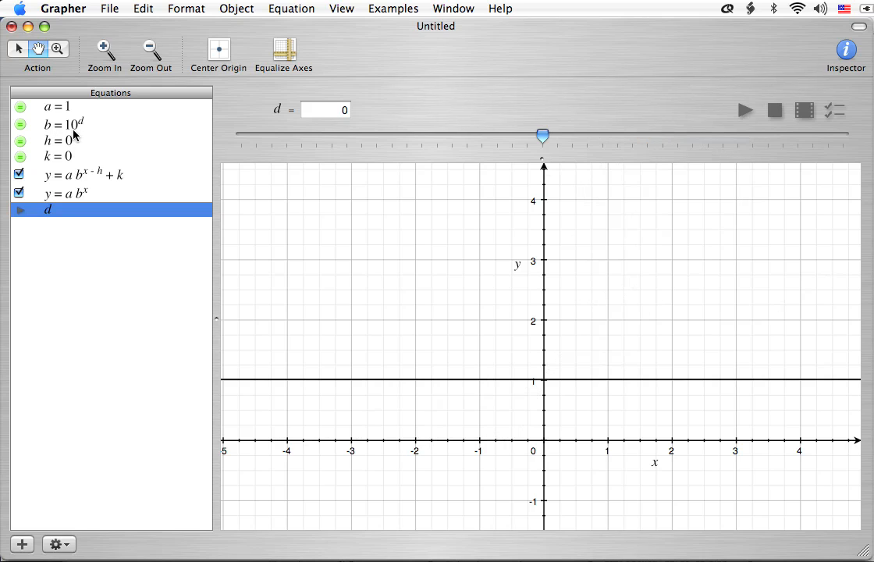
# Hide the graph of y = a b^(x-h) + k and select the equation y = a b^x.
pyautogui.click(78, 193)
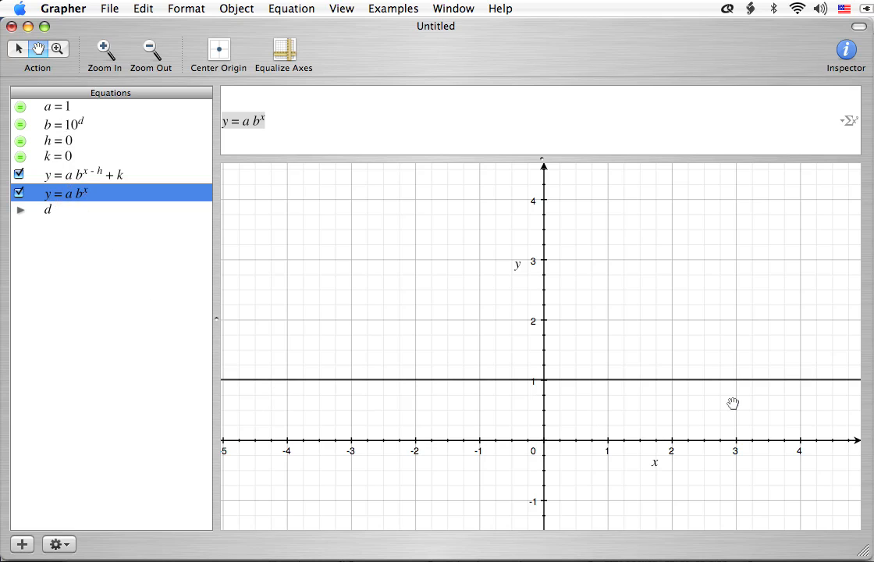
pyautogui.click(123, 235)
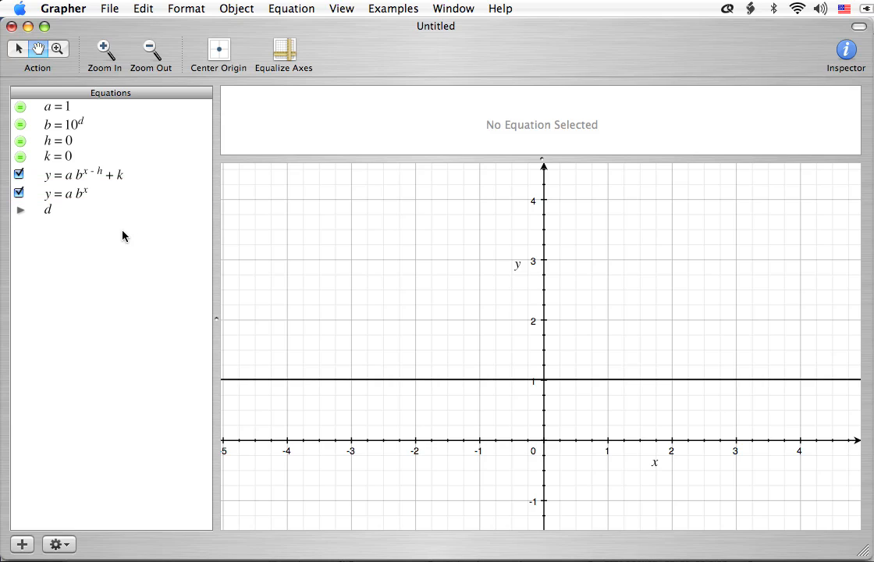
pyautogui.click(71, 119)
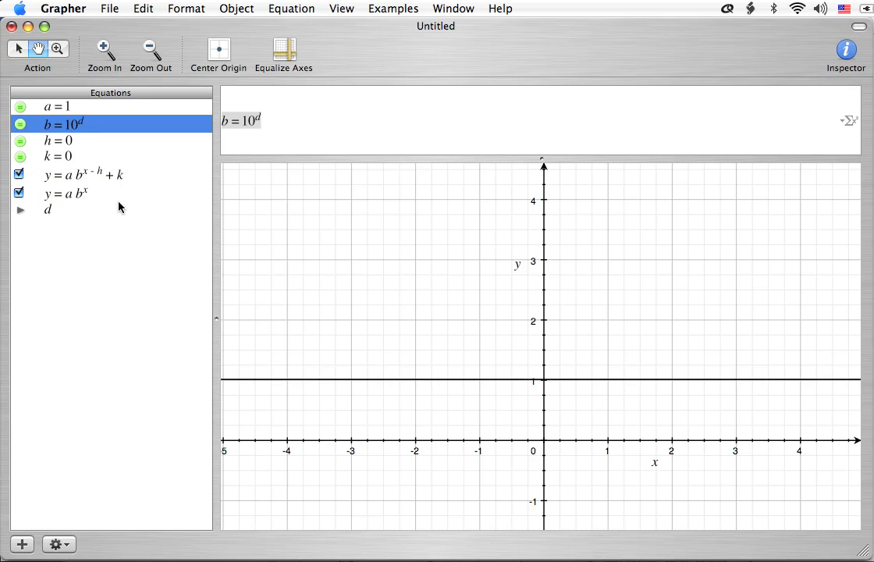
pyautogui.click(60, 108)
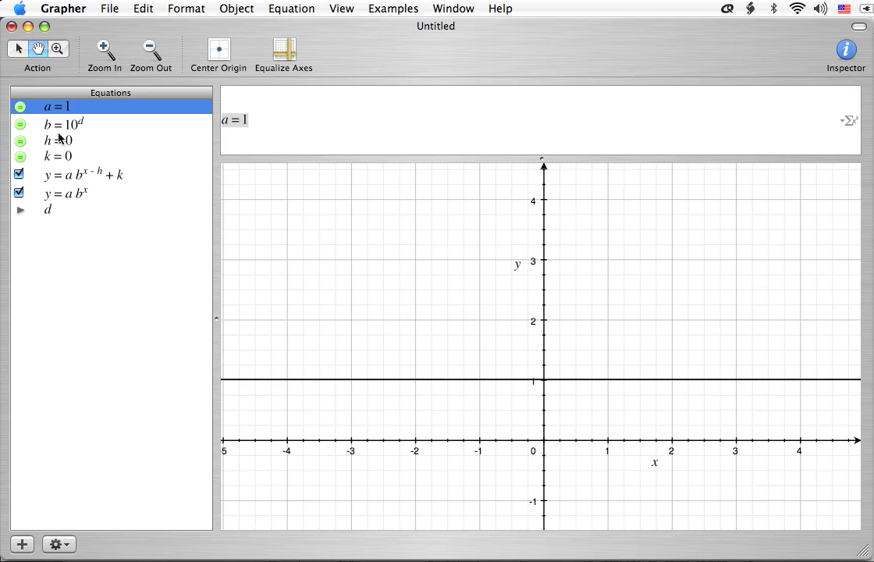
pyautogui.click(66, 194)
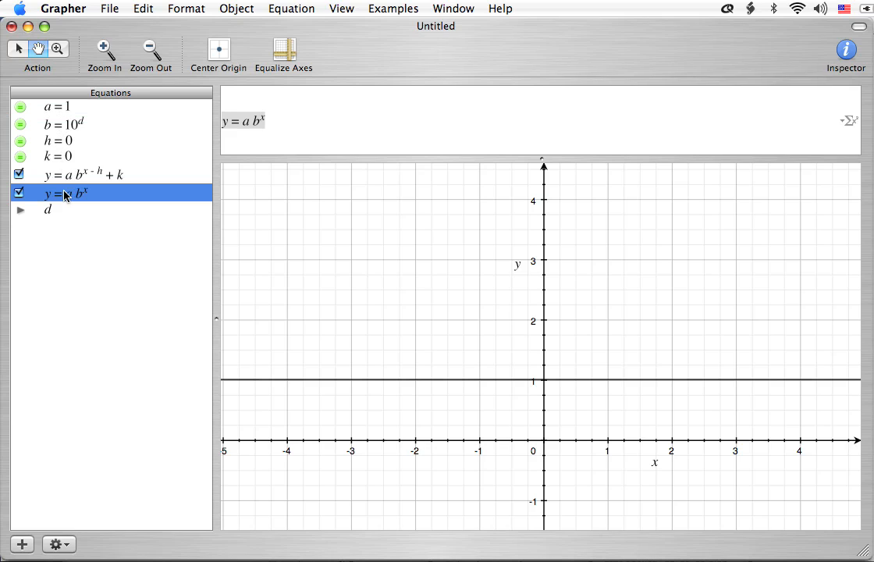
pyautogui.click(19, 175)
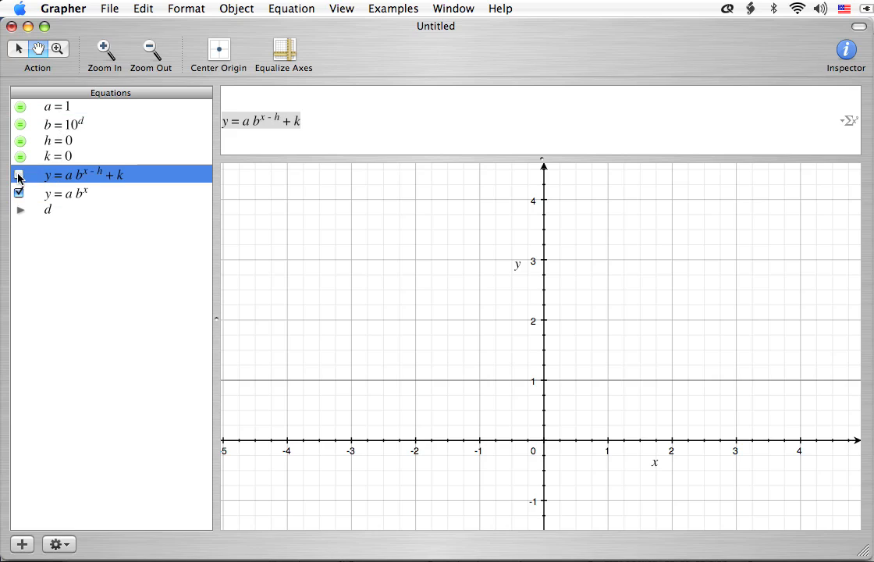
pyautogui.click(74, 194)
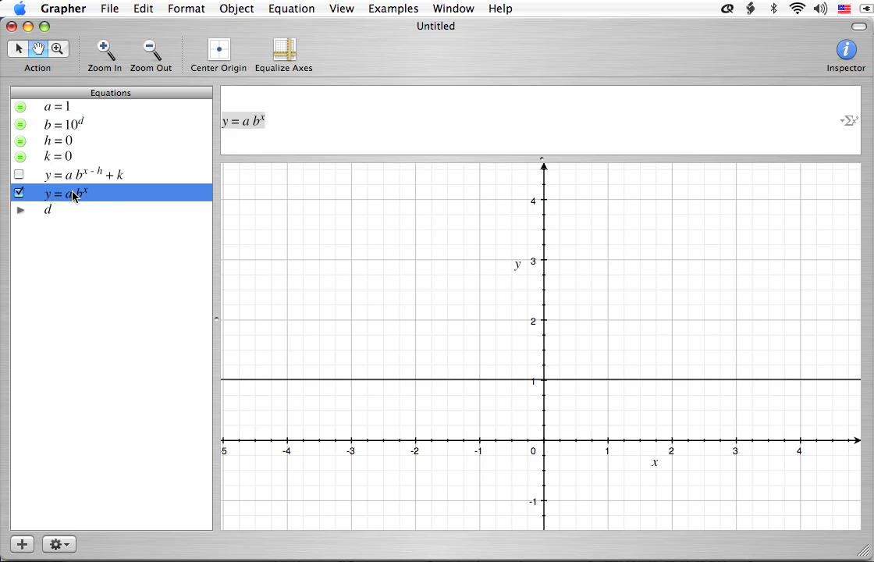
# Try to turn the a = 1 definition into an animated parameter while d is still animated.
pyautogui.click(68, 108)
pyautogui.click(284, 8)
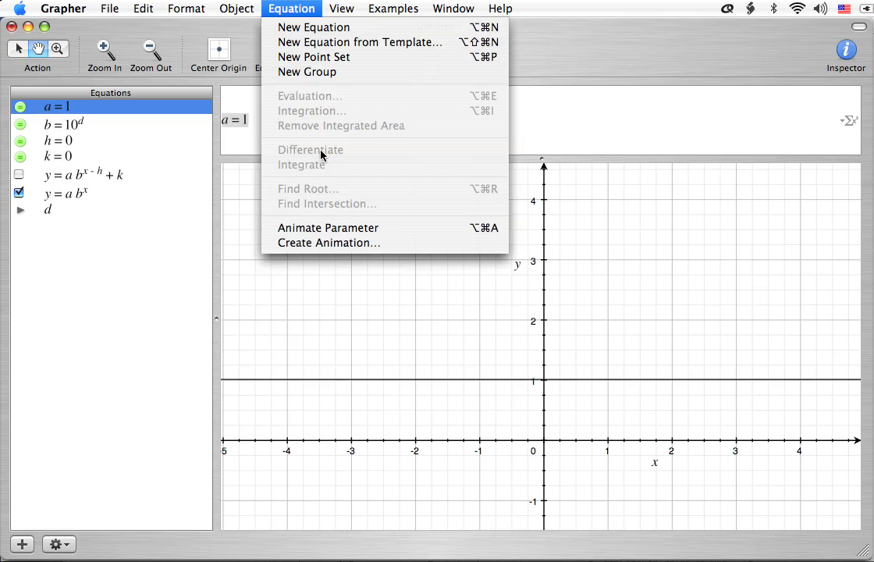
pyautogui.click(332, 232)
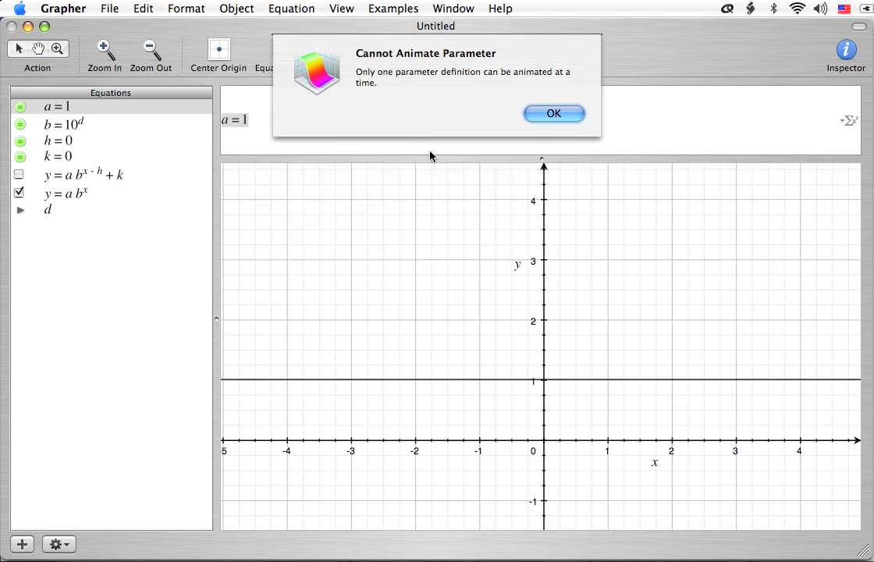
pyautogui.click(549, 117)
# Stop animating parameter d so that it is a fixed definition again.
pyautogui.click(55, 210)
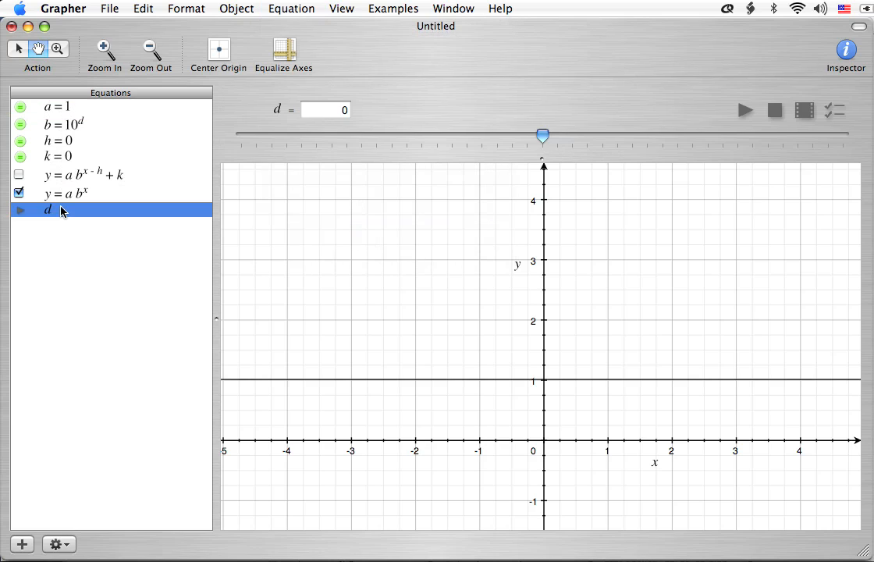
pyautogui.click(771, 117)
pyautogui.click(121, 226)
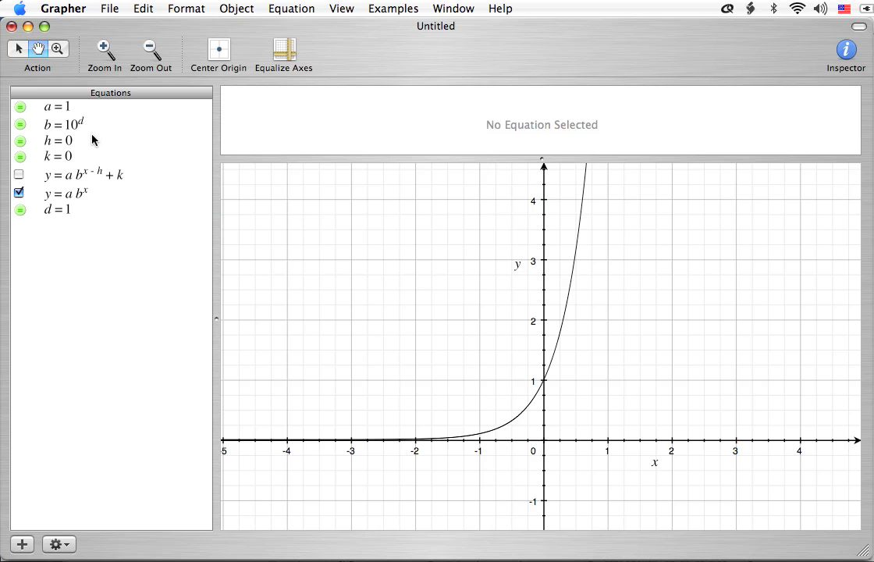
# Turn the a = 1 definition into an animated parameter.
pyautogui.click(69, 107)
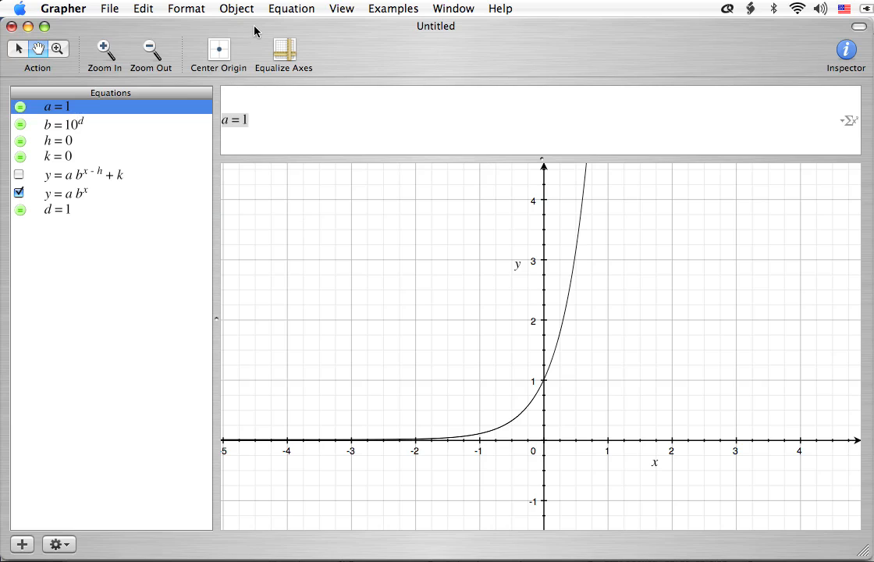
pyautogui.click(293, 9)
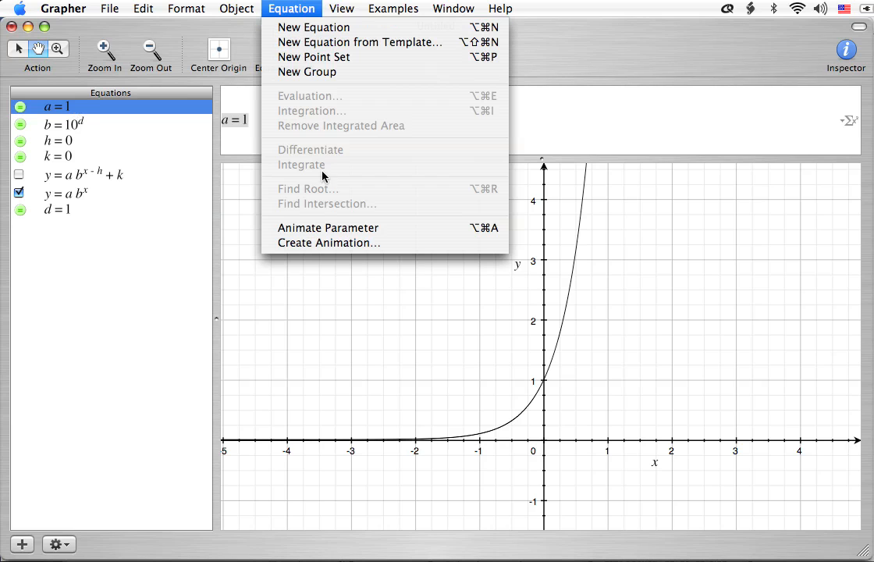
pyautogui.click(329, 228)
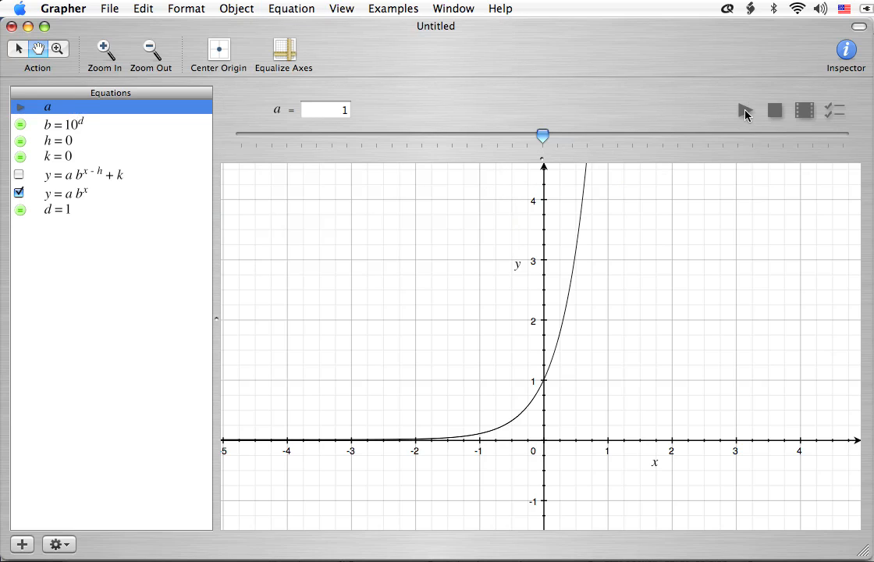
# Set the animation range of a from -4 to 2, play the animation and pause it at a = 0.5.
pyautogui.click(835, 110)
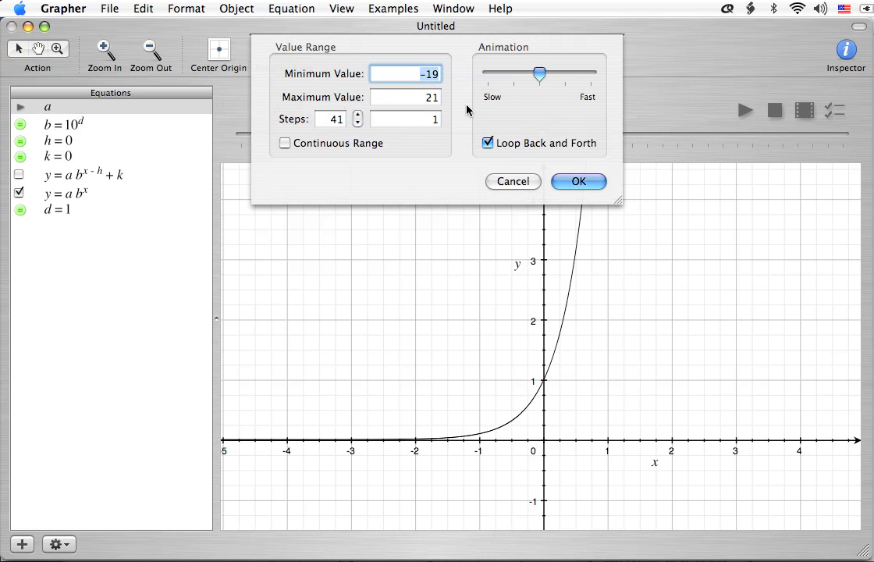
pyautogui.write('-2')
pyautogui.press('BackSpace')
pyautogui.write('4')
pyautogui.press('Tab')
pyautogui.write('2')
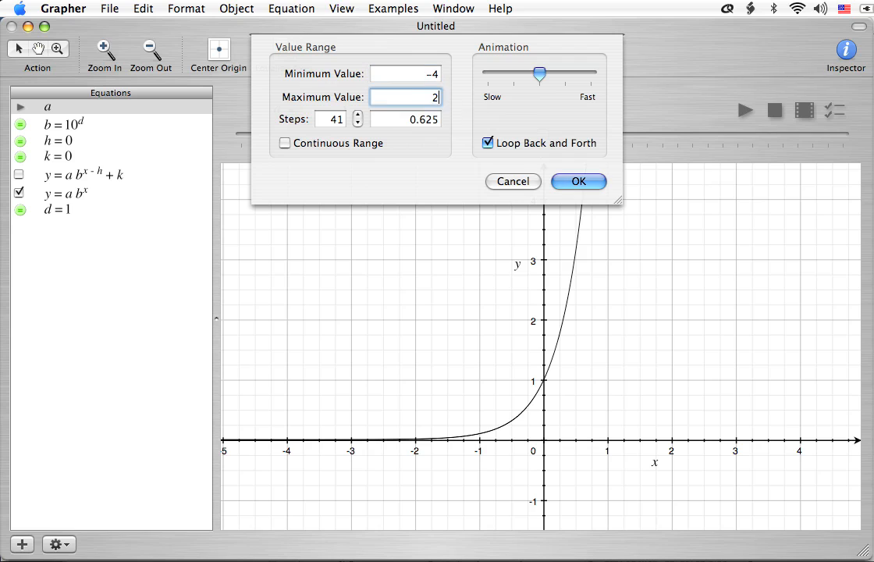
pyautogui.press('Tab')
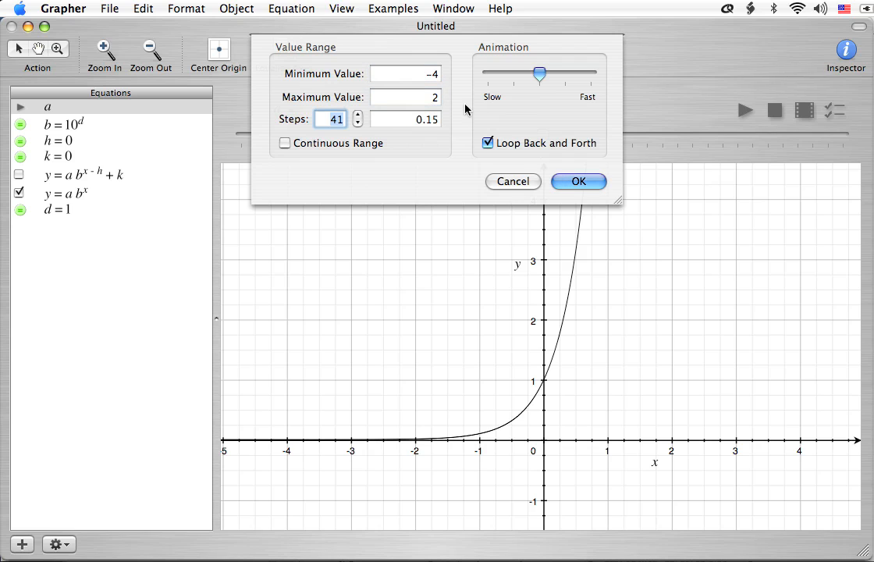
pyautogui.click(579, 182)
pyautogui.click(746, 111)
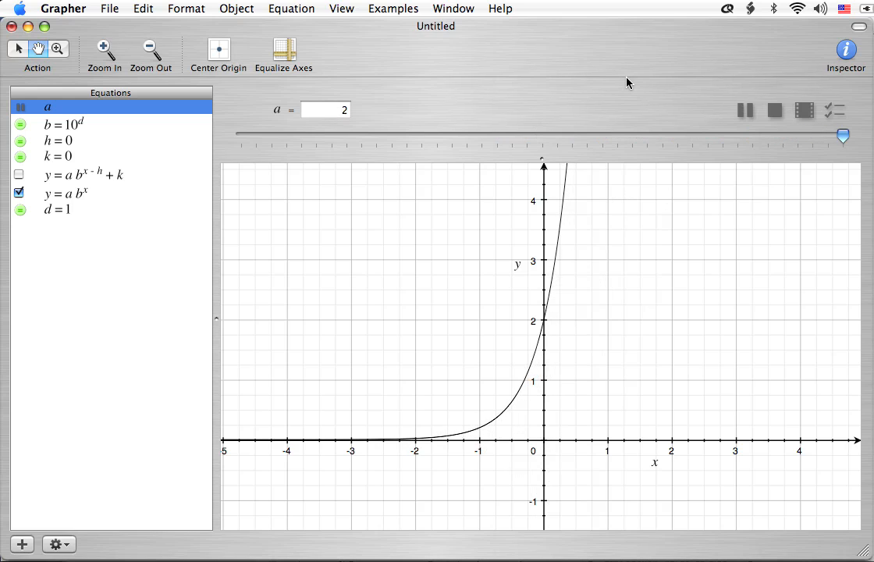
pyautogui.click(745, 110)
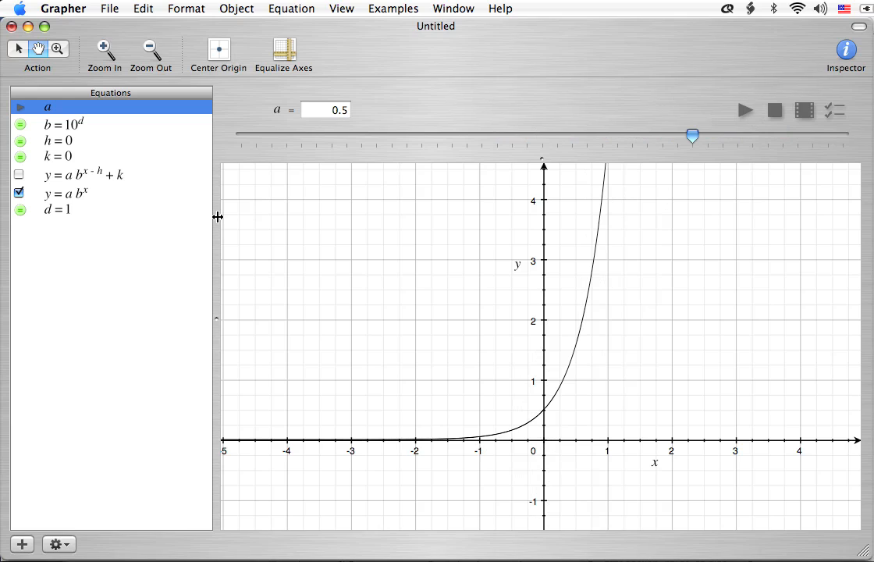
# Add the equation y = k to the equation list.
pyautogui.press('super+Return')
pyautogui.press('BackSpace')
pyautogui.write('=')
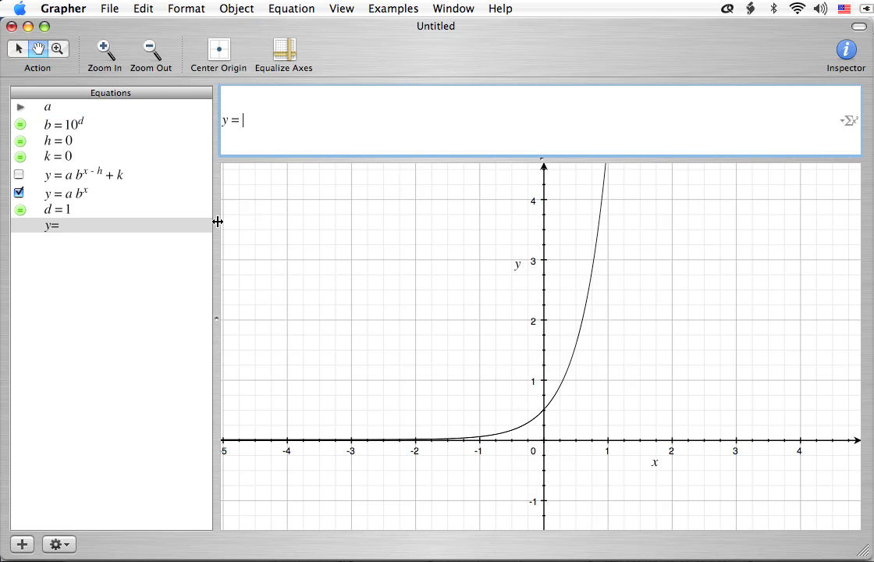
pyautogui.write('k')
pyautogui.press('BackSpace')
pyautogui.write('k')
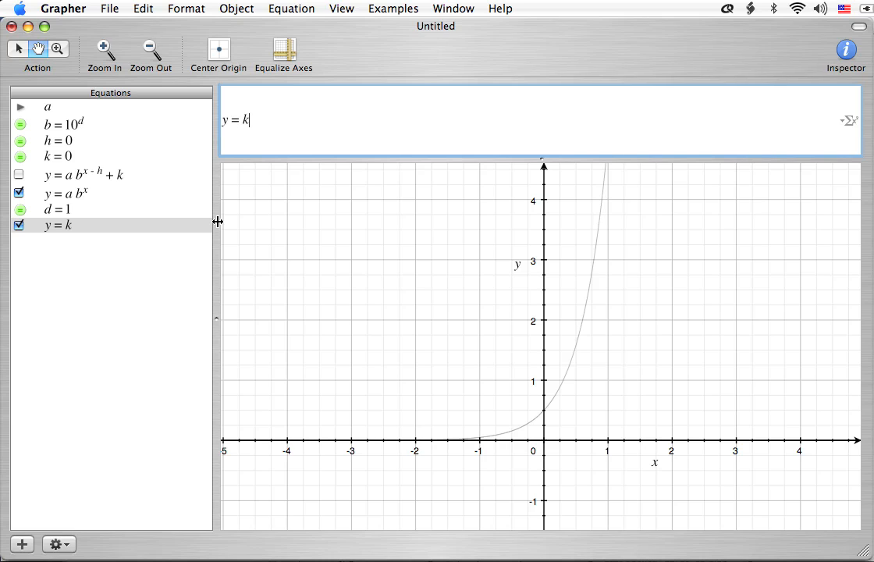
# Change the line color of the y = k graph to red.
pyautogui.click(109, 229)
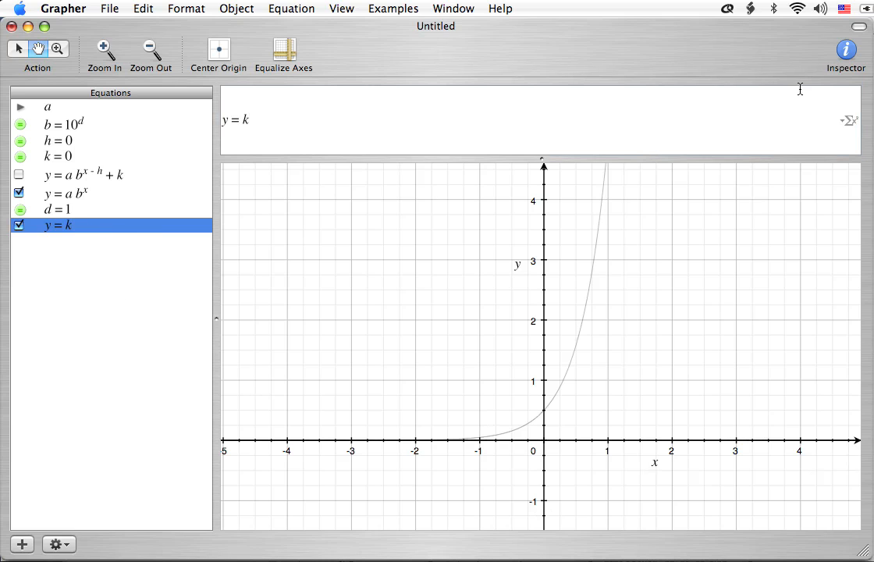
pyautogui.click(844, 56)
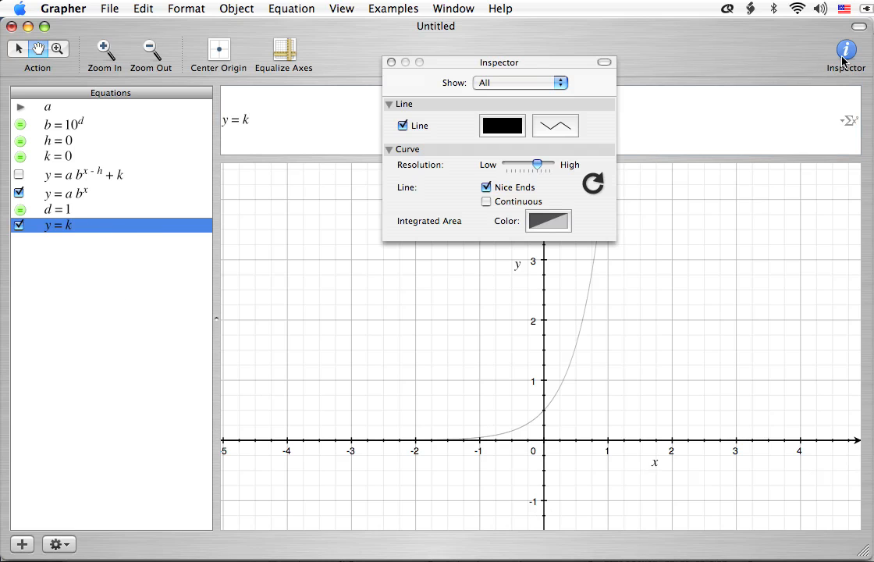
pyautogui.click(504, 127)
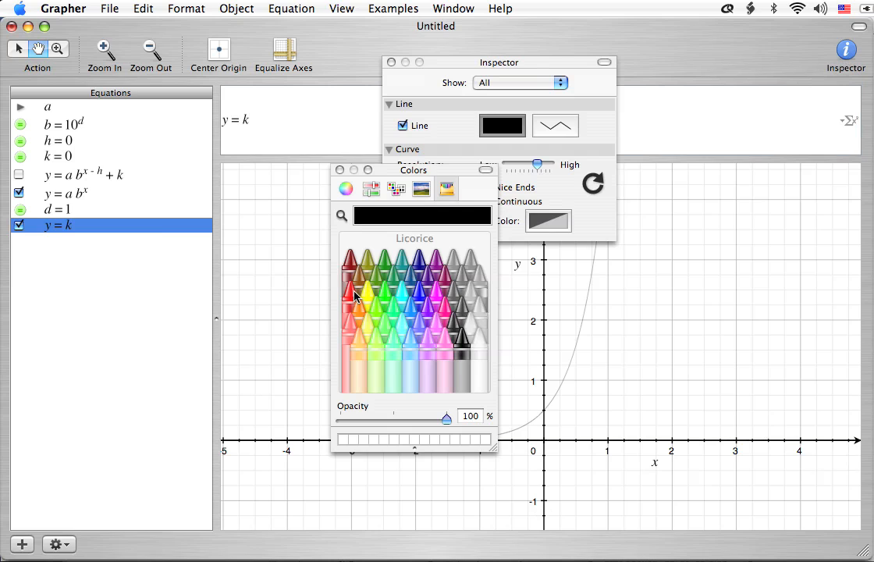
pyautogui.click(351, 291)
pyautogui.click(339, 169)
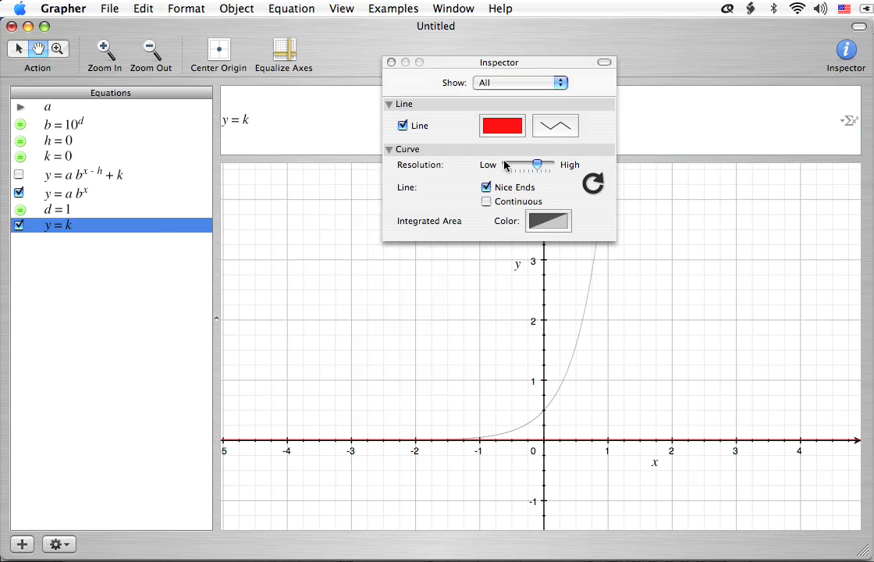
# Give the y = k line a dashed style with the 10-10 pattern, close the inspector and deselect the equation.
pyautogui.click(548, 134)
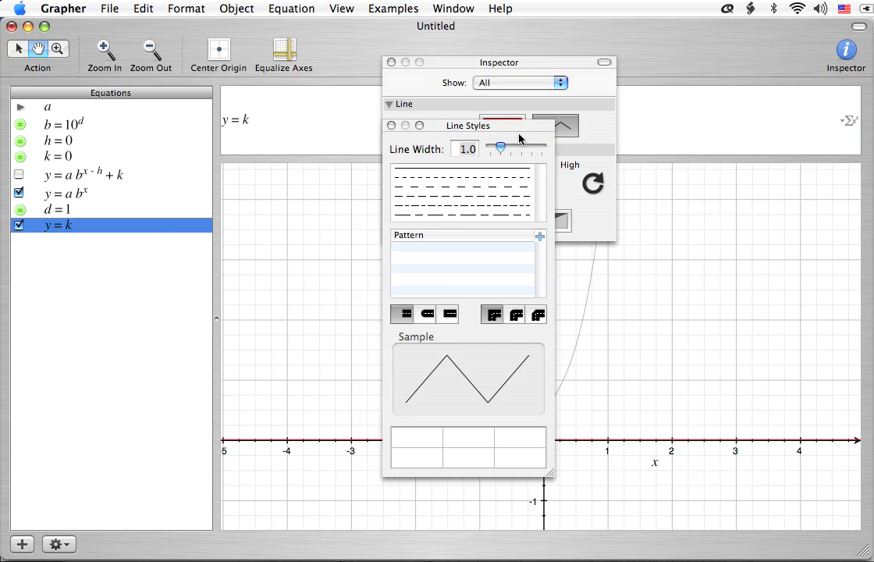
pyautogui.click(427, 194)
pyautogui.click(421, 186)
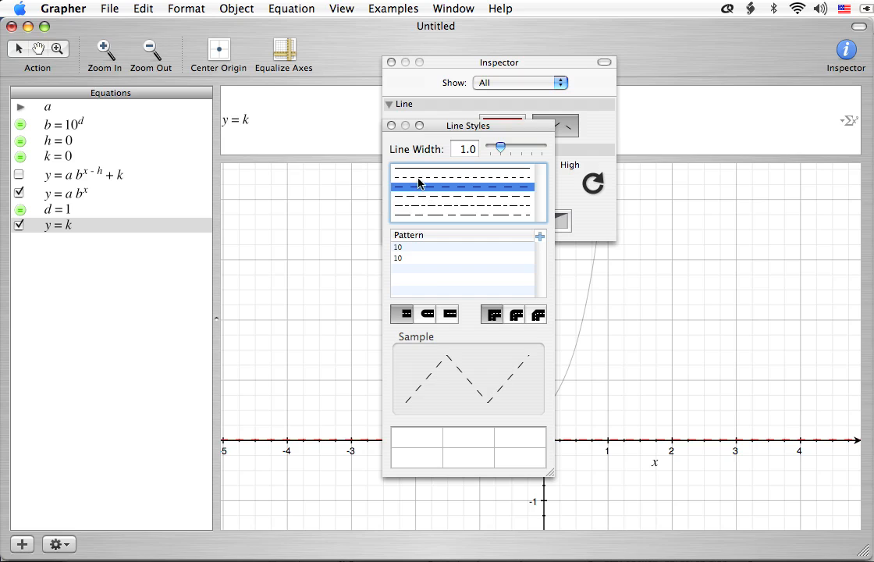
pyautogui.click(391, 125)
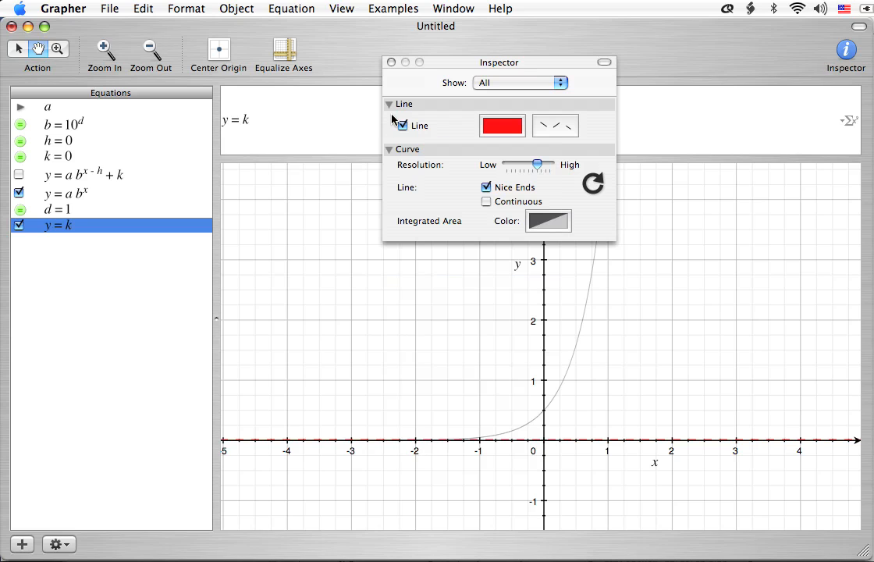
pyautogui.click(391, 63)
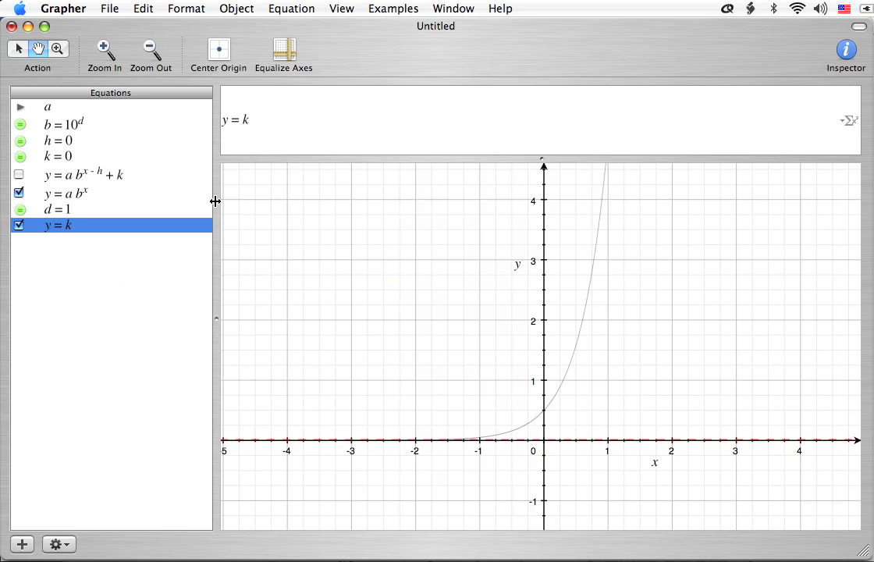
pyautogui.click(107, 301)
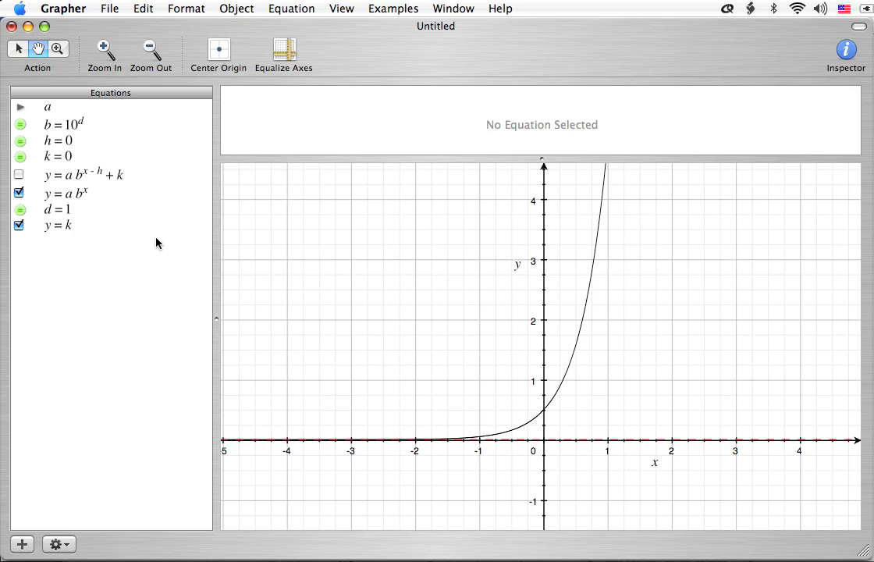
# Play and pause the animation of parameter a, and set a to 0.95 with its slider.
pyautogui.click(63, 107)
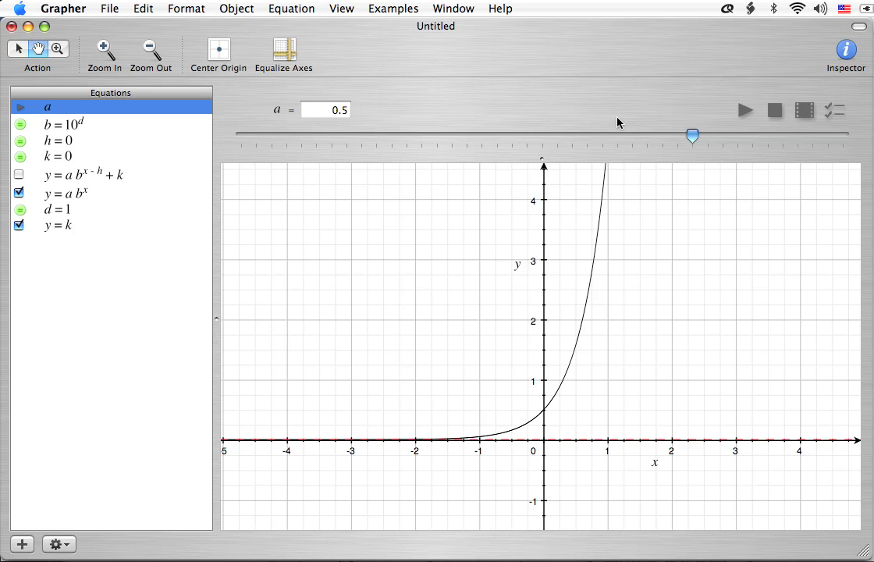
pyautogui.click(744, 111)
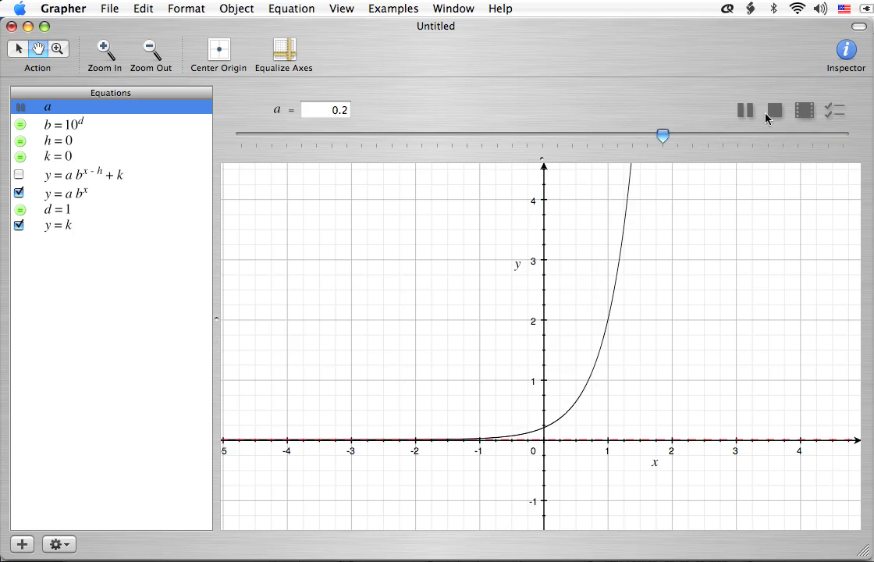
pyautogui.click(747, 110)
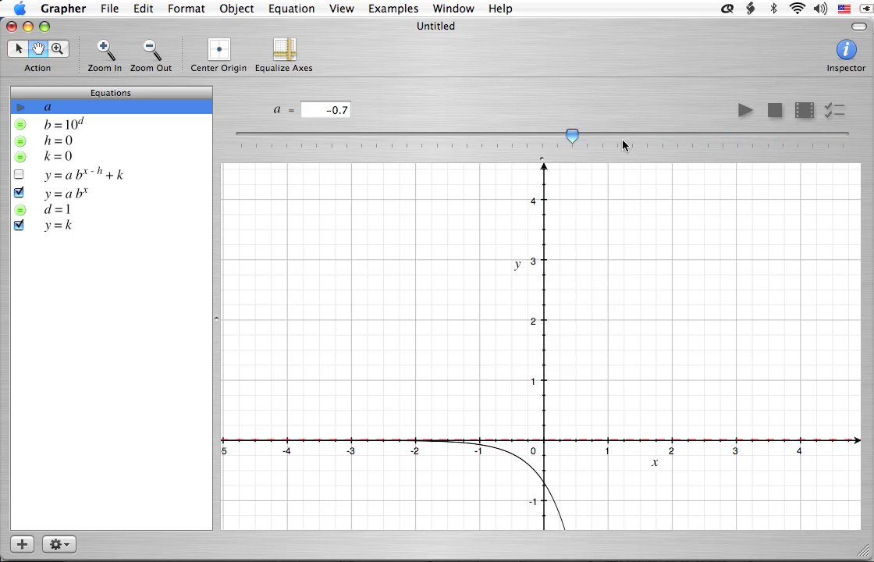
pyautogui.moveTo(574, 139); pyautogui.dragTo(745, 145)
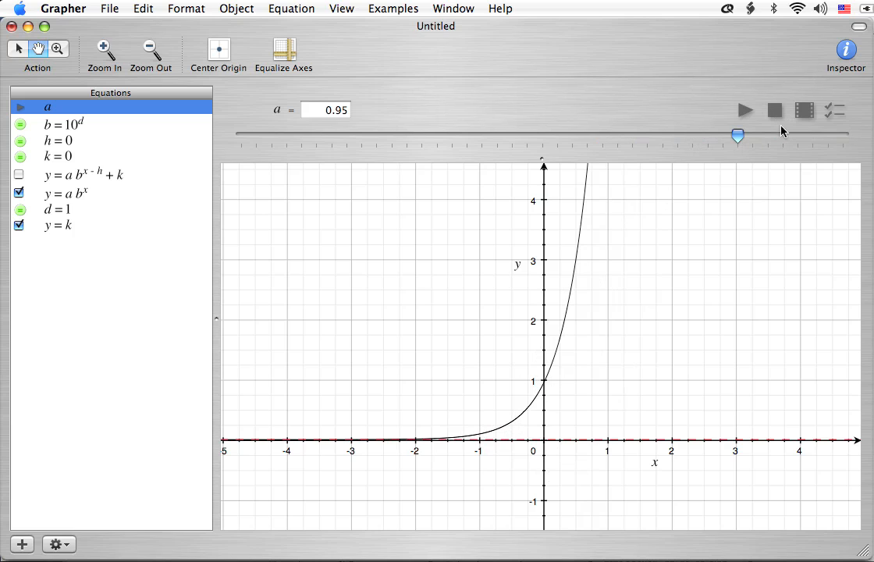
# Set the maximum value of a to 4 and raise a to 2 and on to 4 with its slider.
pyautogui.click(833, 115)
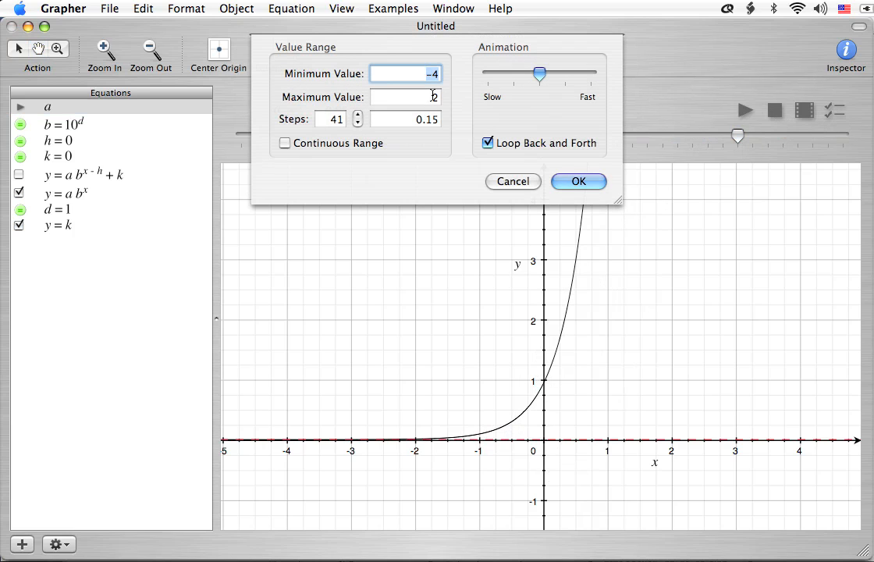
pyautogui.click(378, 94)
pyautogui.write('4')
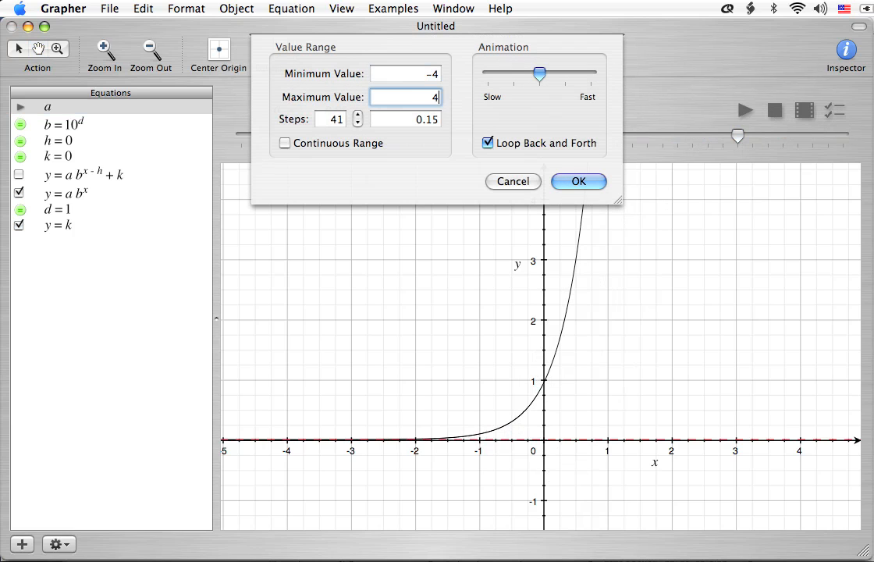
pyautogui.click(587, 183)
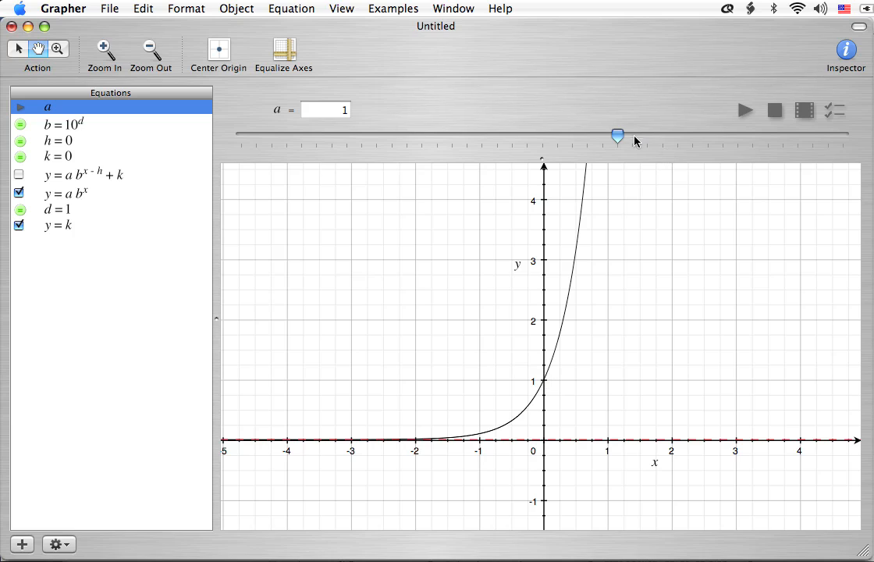
pyautogui.moveTo(626, 137); pyautogui.dragTo(702, 142)
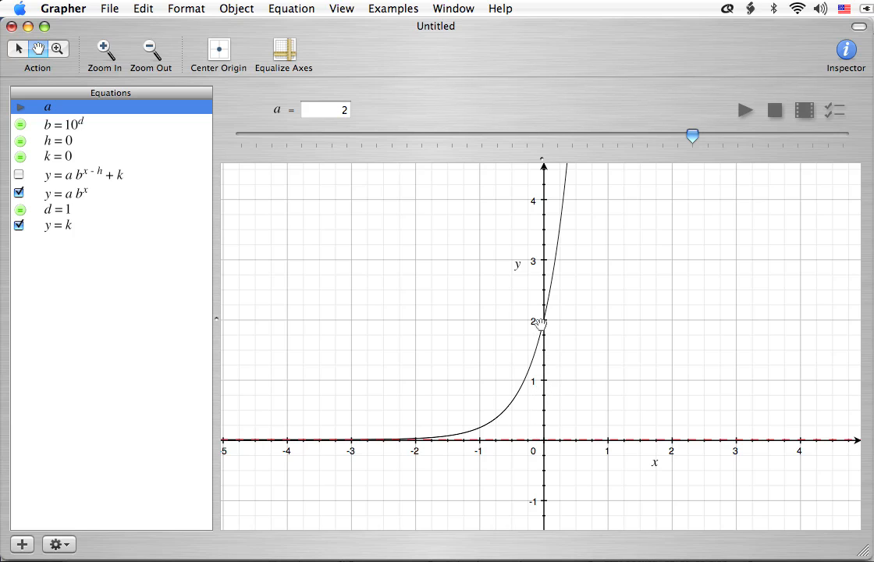
pyautogui.moveTo(695, 138); pyautogui.dragTo(843, 136)
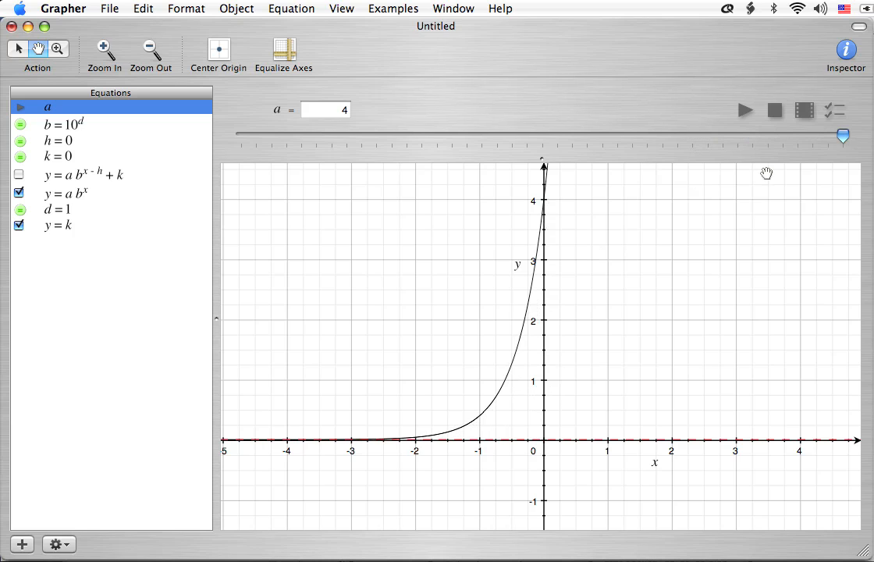
# Lower a to -0.2 and on to -1 with its slider, keeping the negative part of the graph in view.
pyautogui.moveTo(850, 138); pyautogui.dragTo(535, 156)
pyautogui.moveTo(548, 293); pyautogui.dragTo(553, 191)
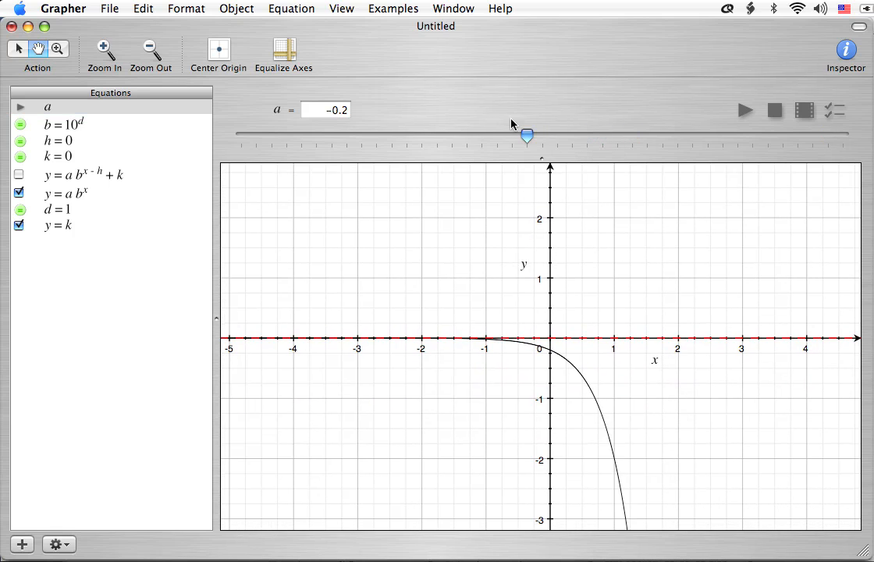
pyautogui.moveTo(524, 137); pyautogui.dragTo(465, 148)
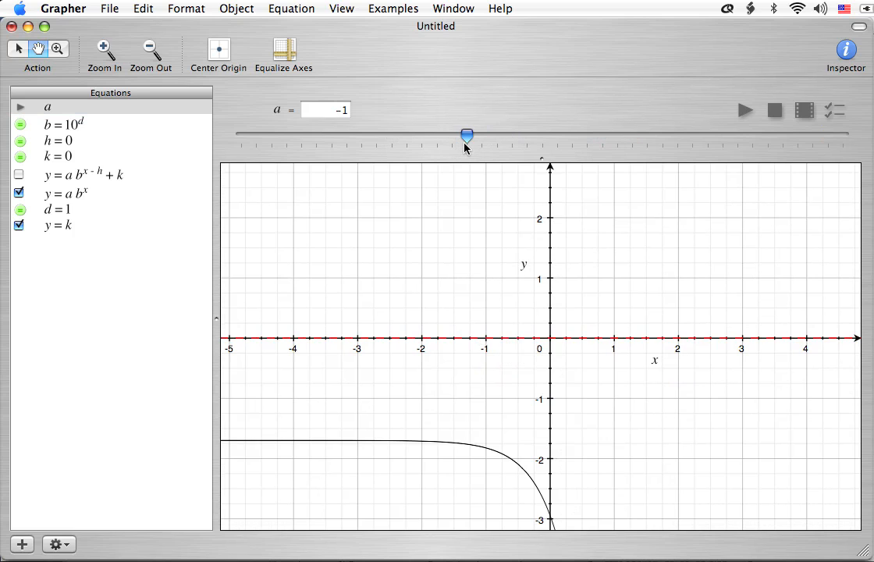
pyautogui.moveTo(554, 217)
pyautogui.mouseDown()
pyautogui.moveTo(556, 290)
pyautogui.moveTo(556, 211)
pyautogui.mouseUp()
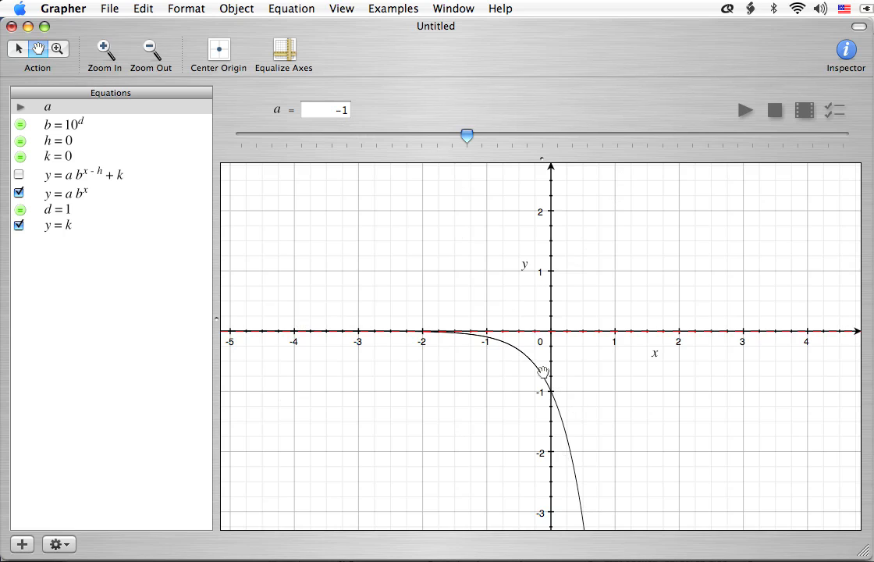
# Lower a to -2 with its slider and refresh the graph of y = ab^x.
pyautogui.moveTo(469, 138); pyautogui.dragTo(390, 143)
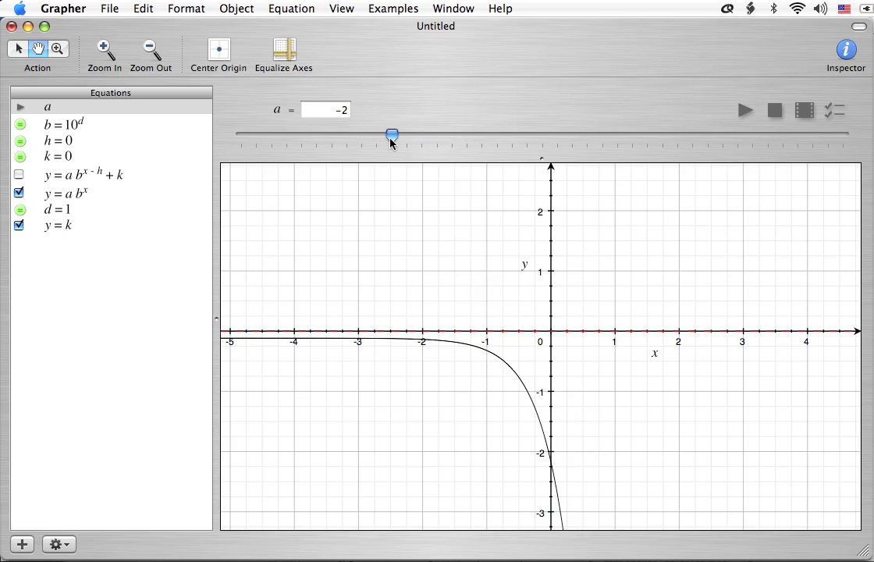
pyautogui.moveTo(580, 326); pyautogui.dragTo(561, 305)
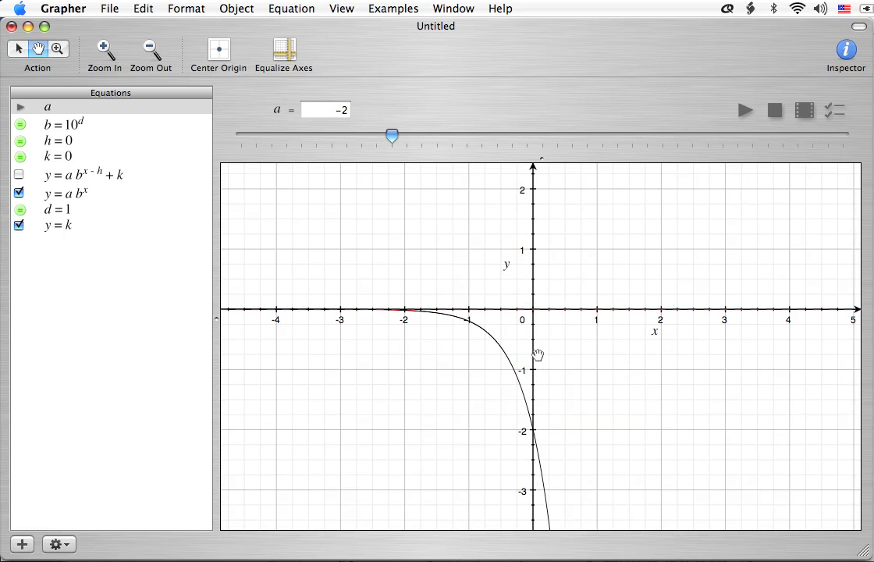
pyautogui.moveTo(534, 305); pyautogui.dragTo(557, 350)
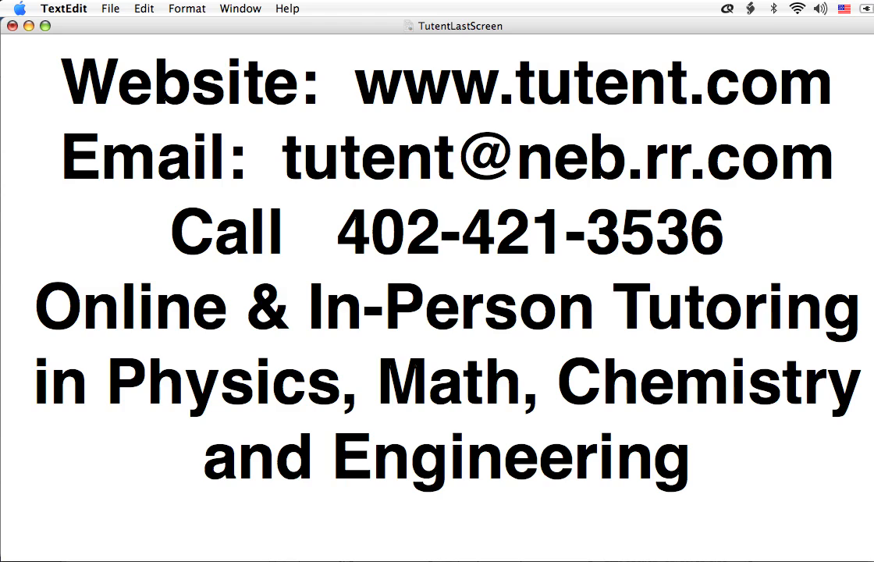
# Read through the TutentLastScreen document in TextEdit down to its end.
pyautogui.scroll(-3, 437, 297)
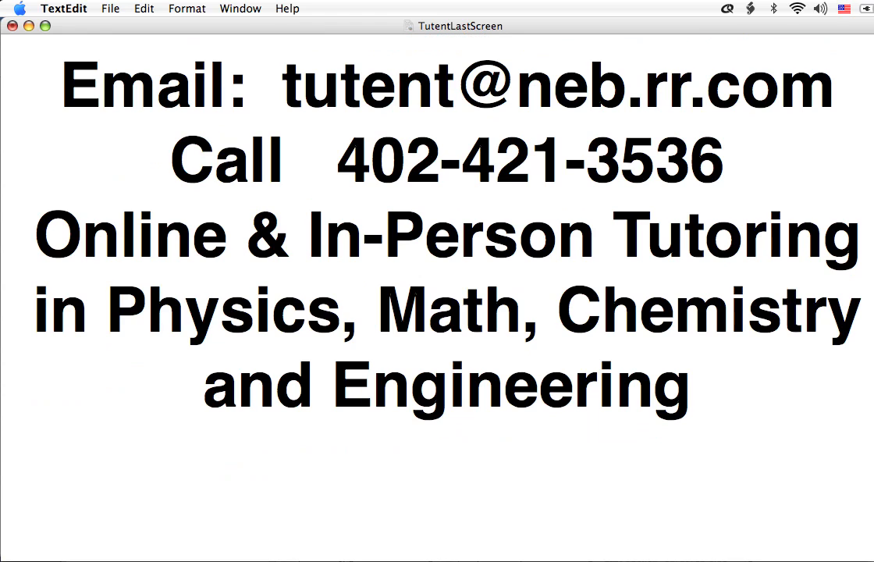
pyautogui.scroll(-12, 437, 297)
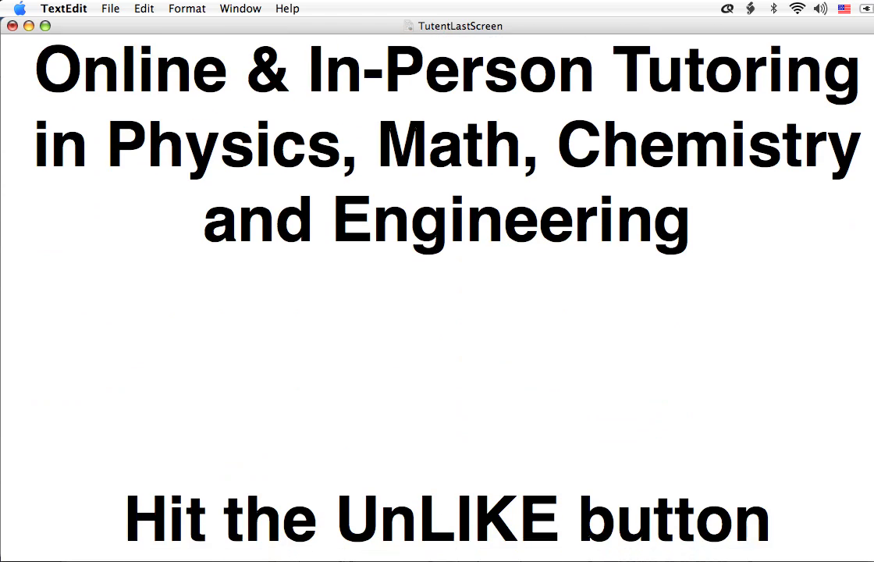
pyautogui.scroll(-5, 437, 297)
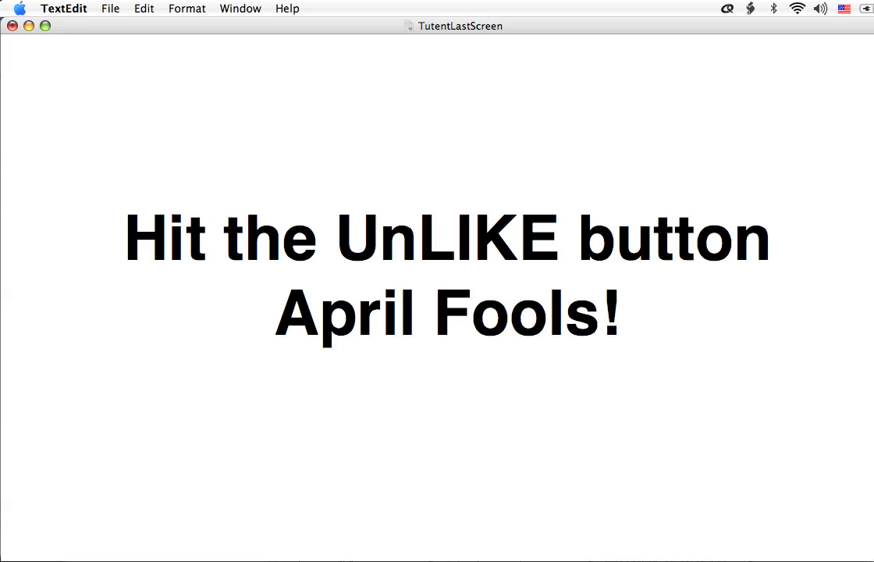
pyautogui.scroll(-3, 591, 213)
pyautogui.scroll(-1, 444, 235)
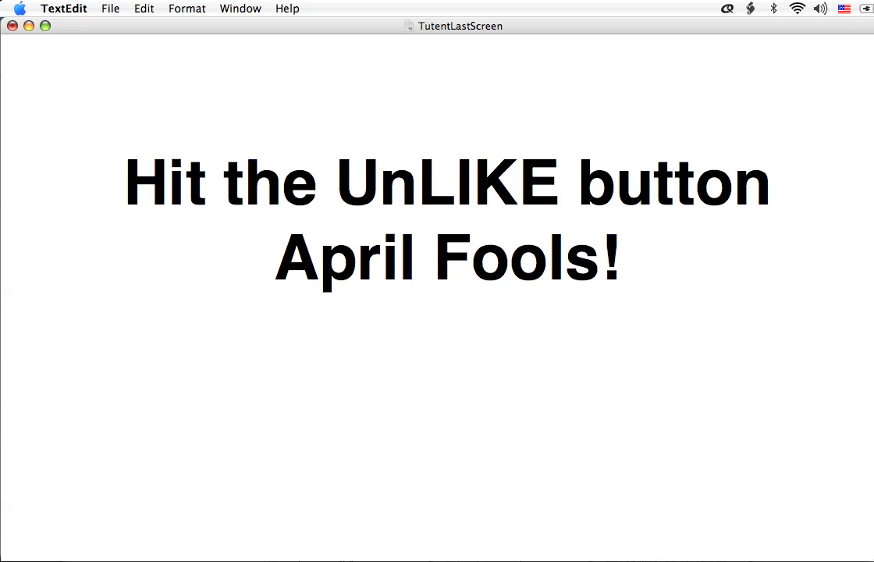
pyautogui.scroll(-4, 437, 296)
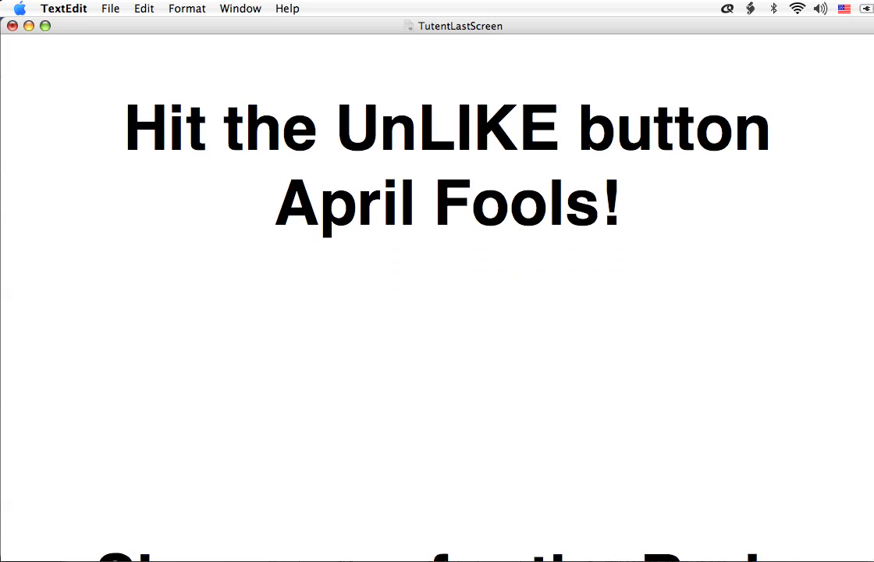
pyautogui.scroll(-10, 437, 297)
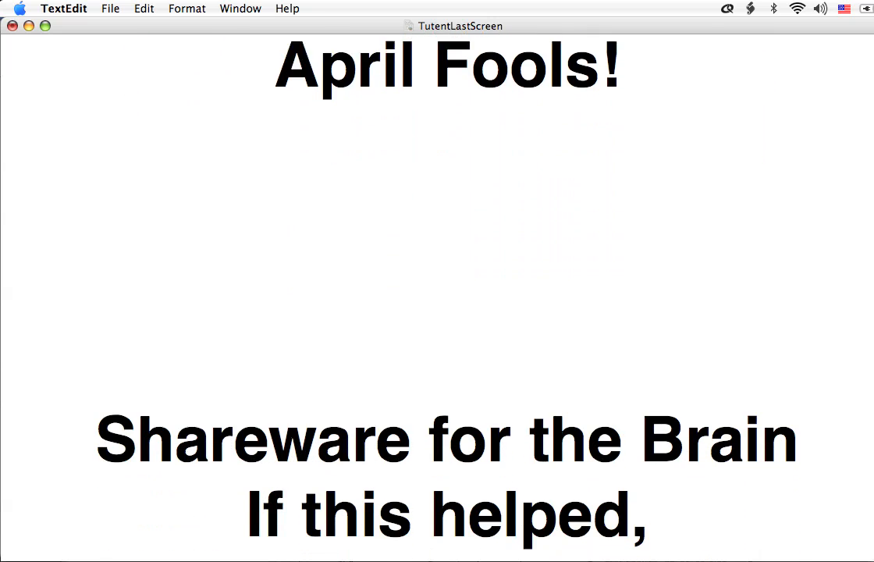
pyautogui.scroll(-20, 437, 297)
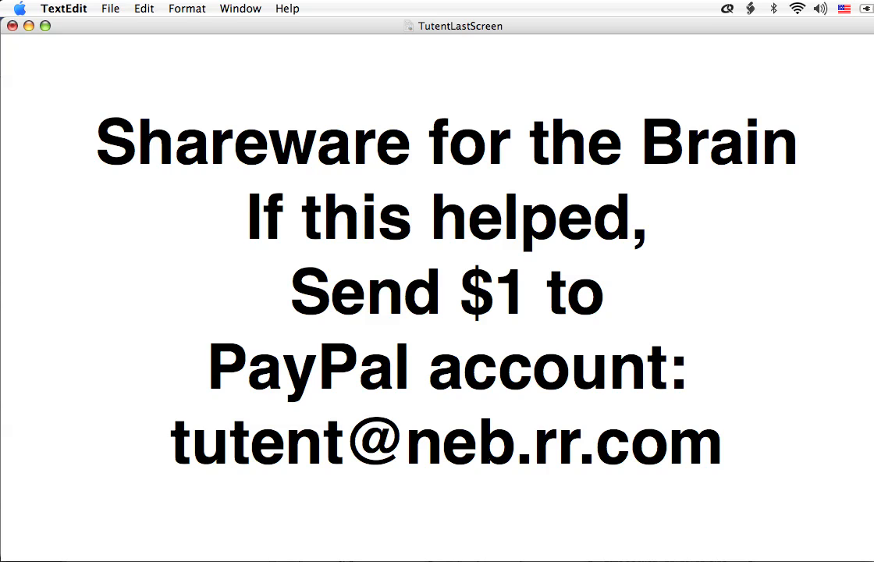
pyautogui.scroll(-15, 437, 297)
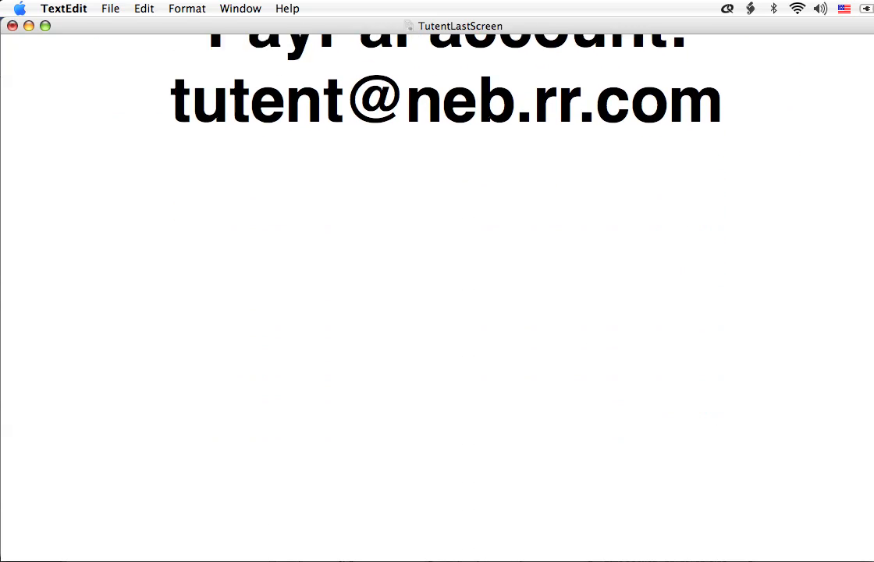
pyautogui.scroll(-2, 437, 297)
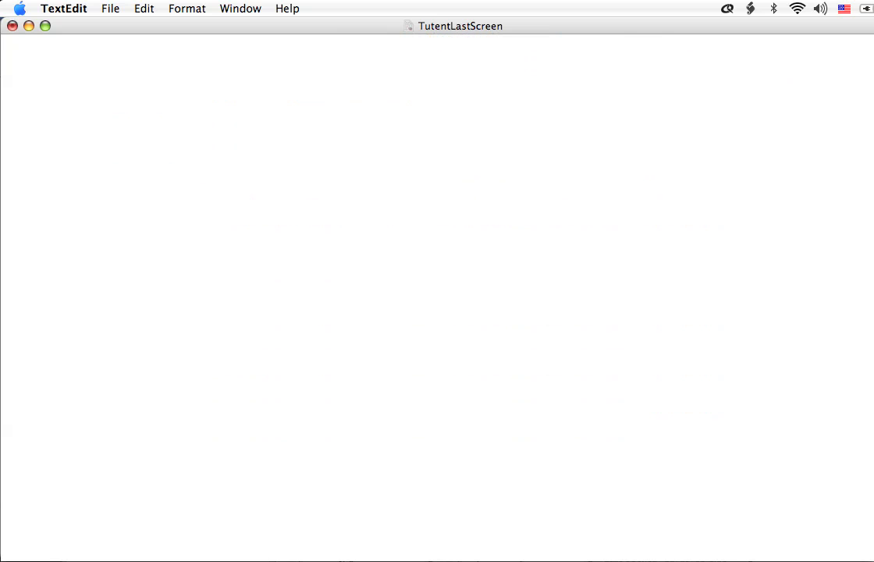